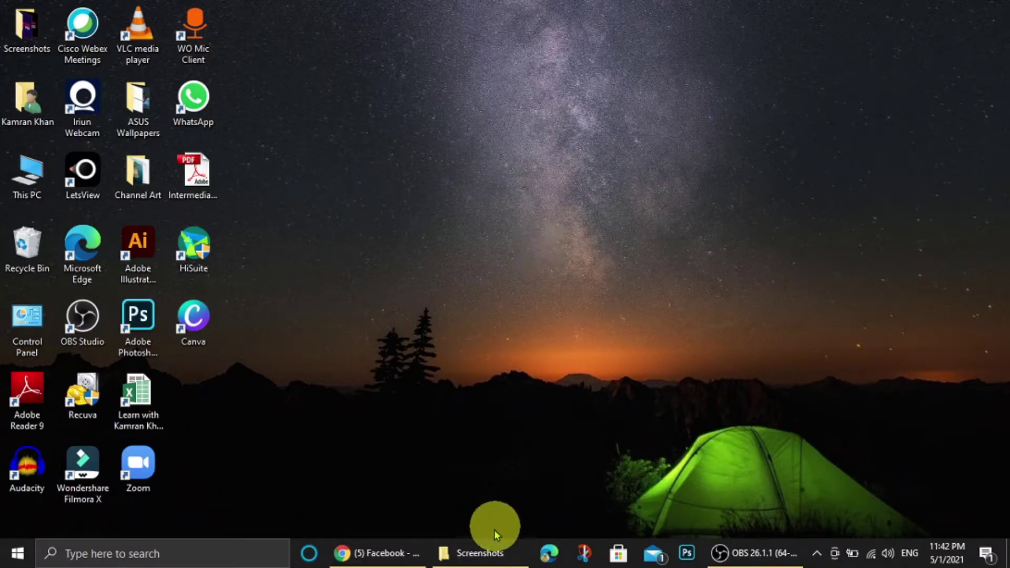
- Switch to Facebook in Chrome and open the form for creating a new Page
{"action": "left_click", "coordinate": [385, 553]}
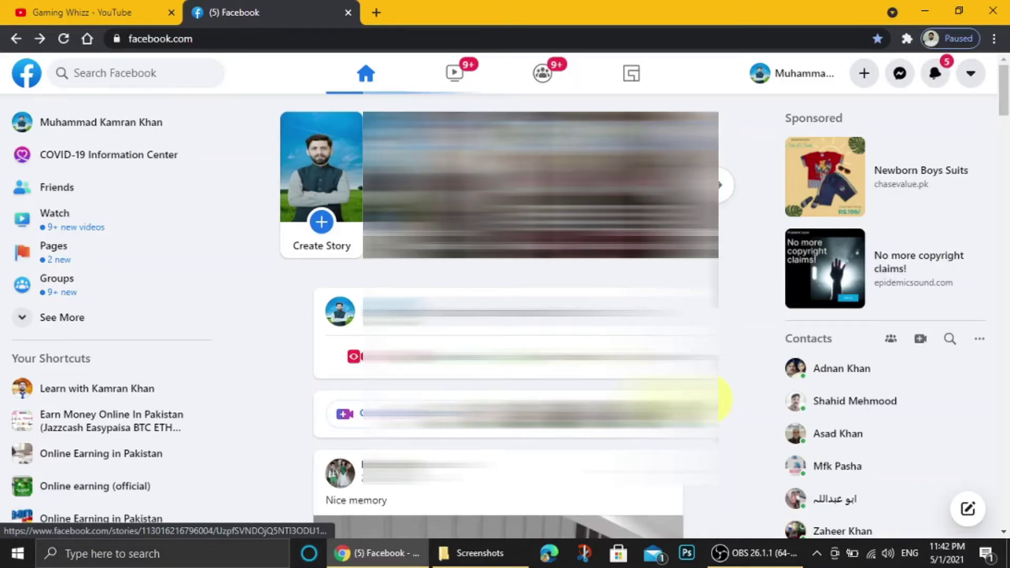
{"action": "left_click", "coordinate": [863, 76]}
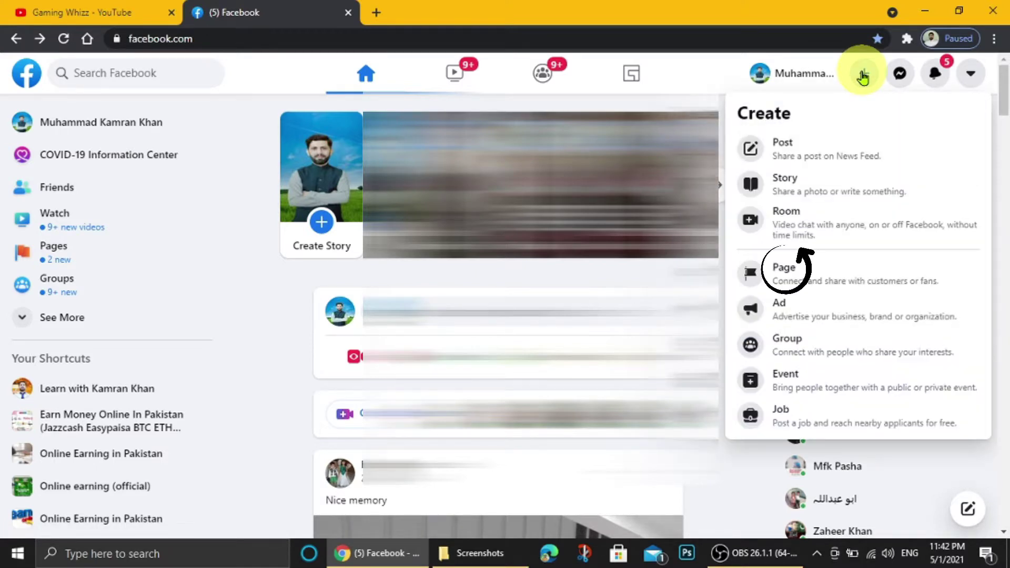
{"action": "left_click", "coordinate": [793, 270]}
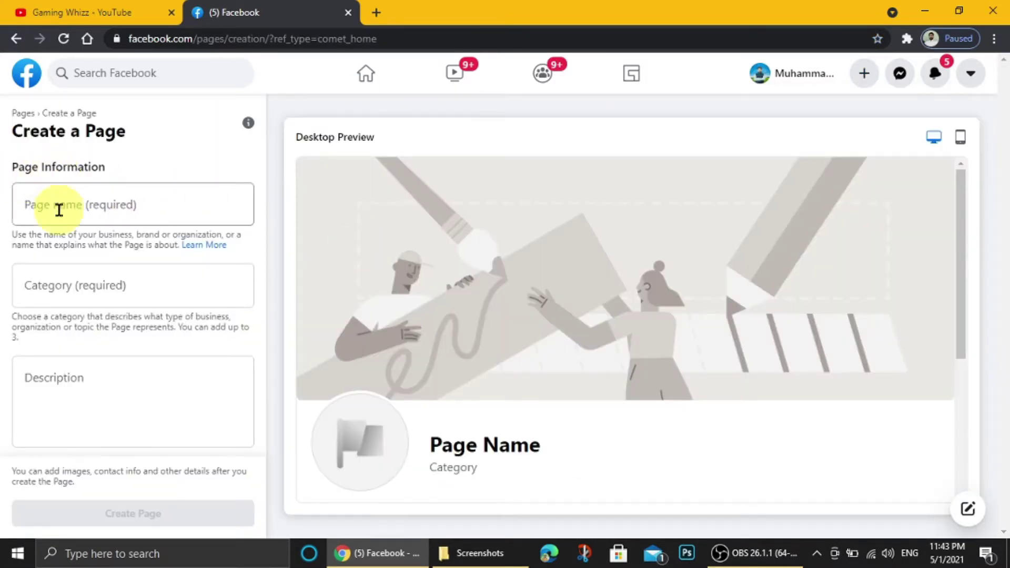
- Enter "Gaming Whizz" as the name of the new Page
{"action": "left_click", "coordinate": [38, 206]}
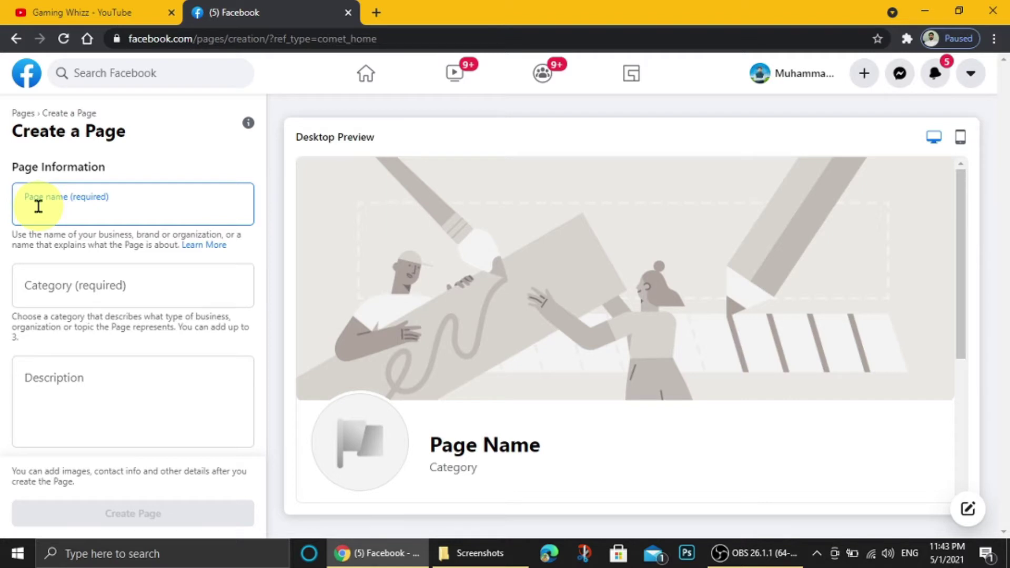
{"action": "type", "text": "Gaming"}
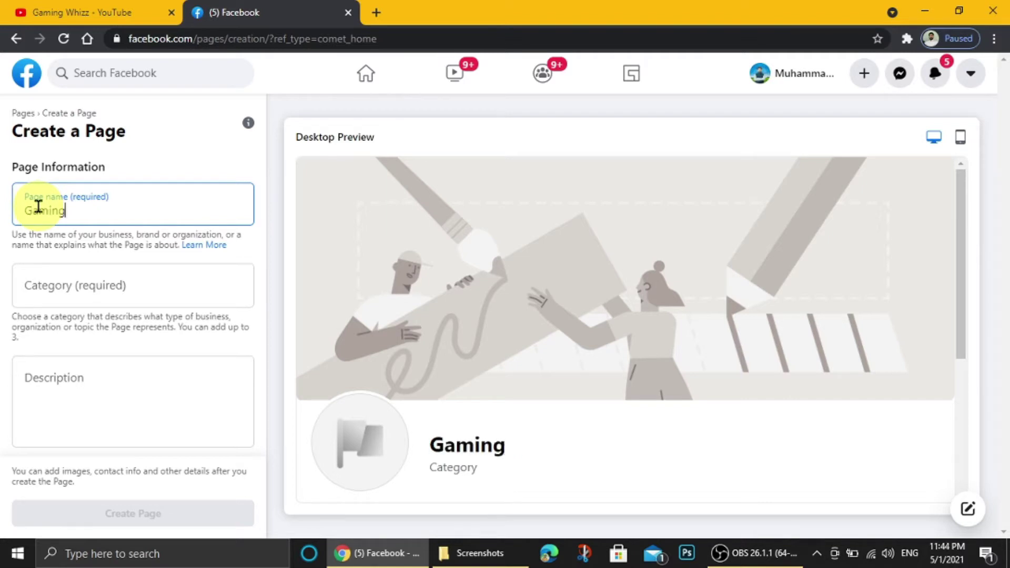
{"action": "type", "text": " Whi"}
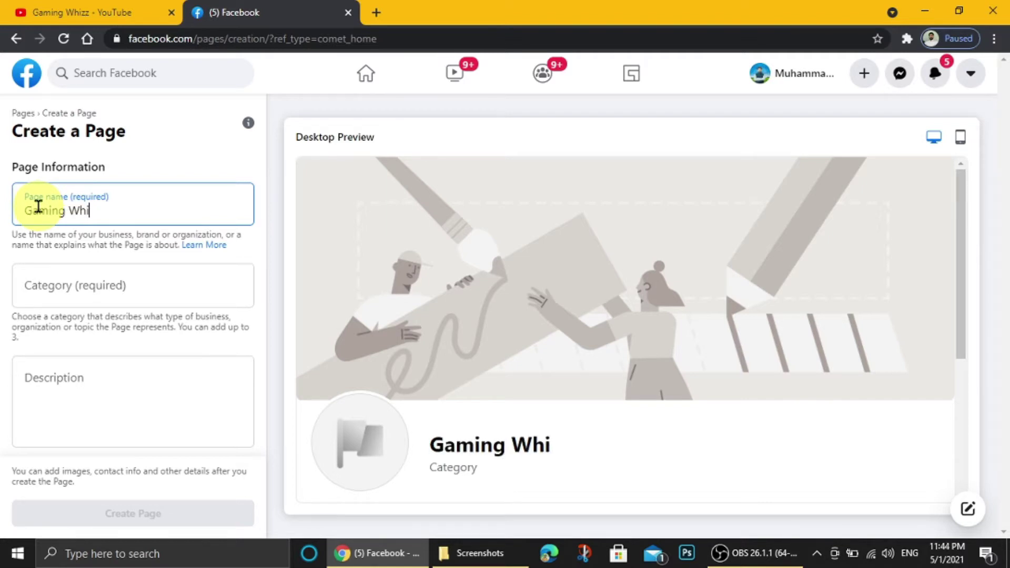
{"action": "type", "text": "zz"}
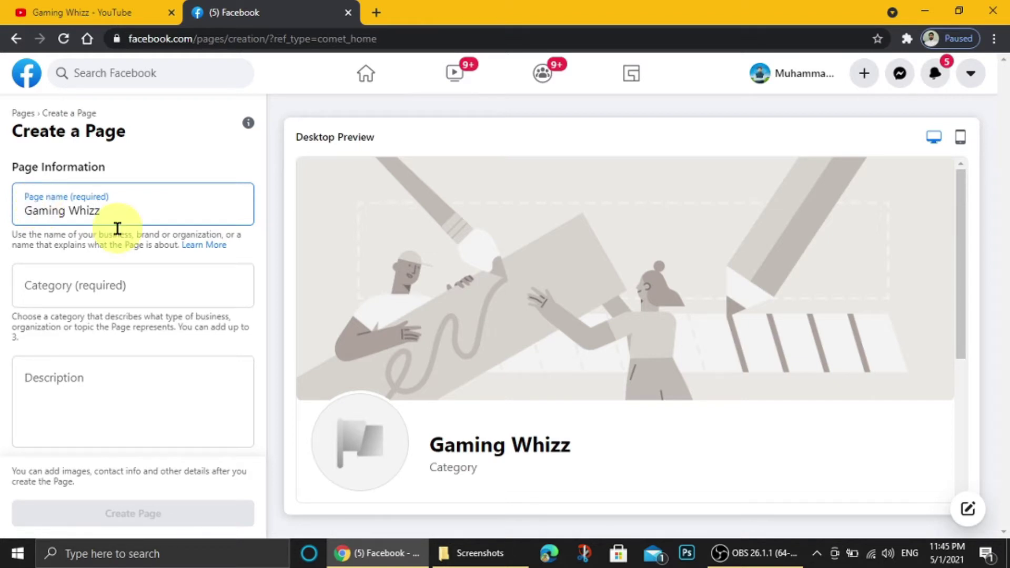
- Search the categories for "Gaming" and assign Gaming Video Creator to the Page
{"action": "left_click", "coordinate": [31, 286]}
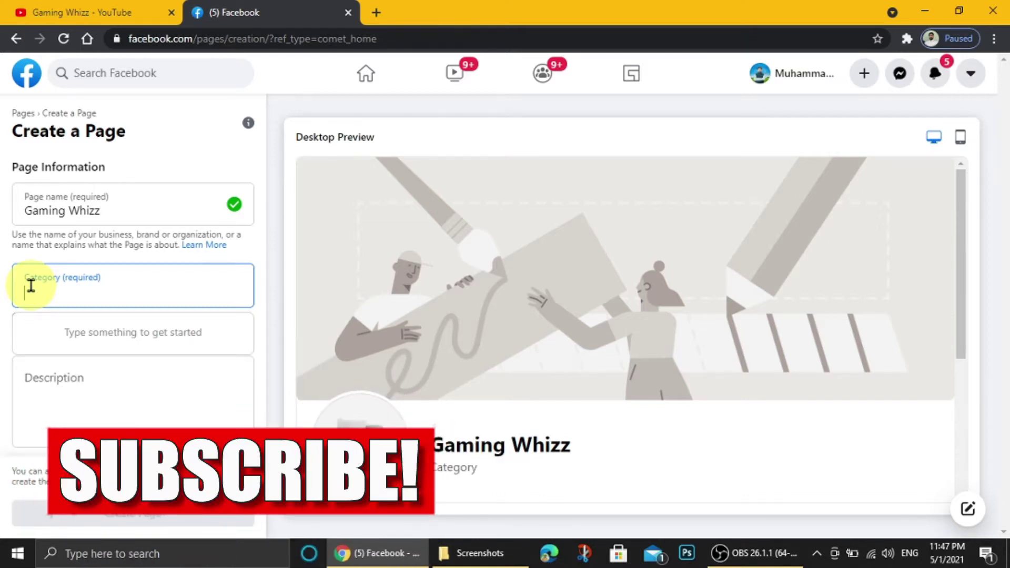
{"action": "type", "text": "G"}
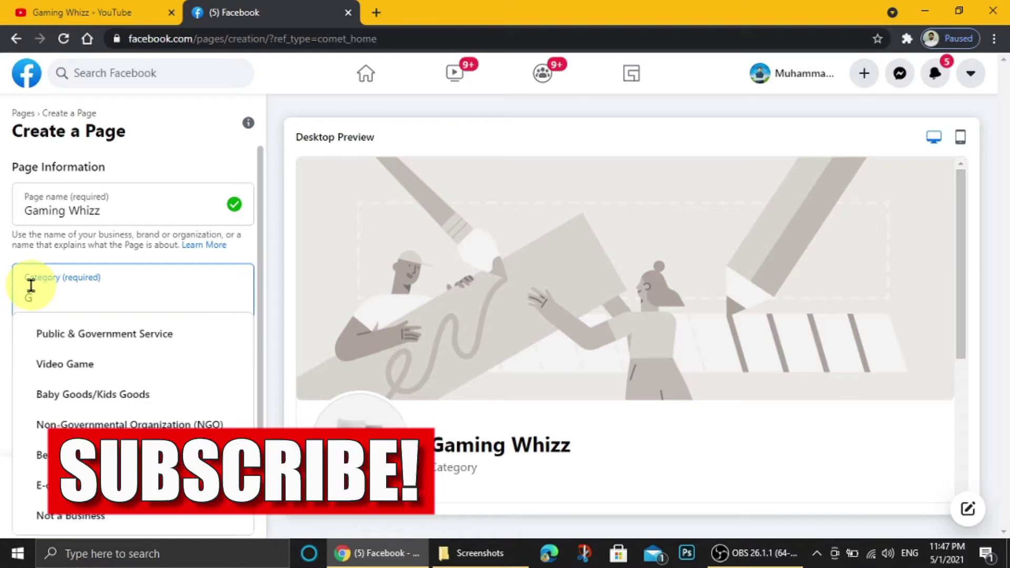
{"action": "type", "text": "aming"}
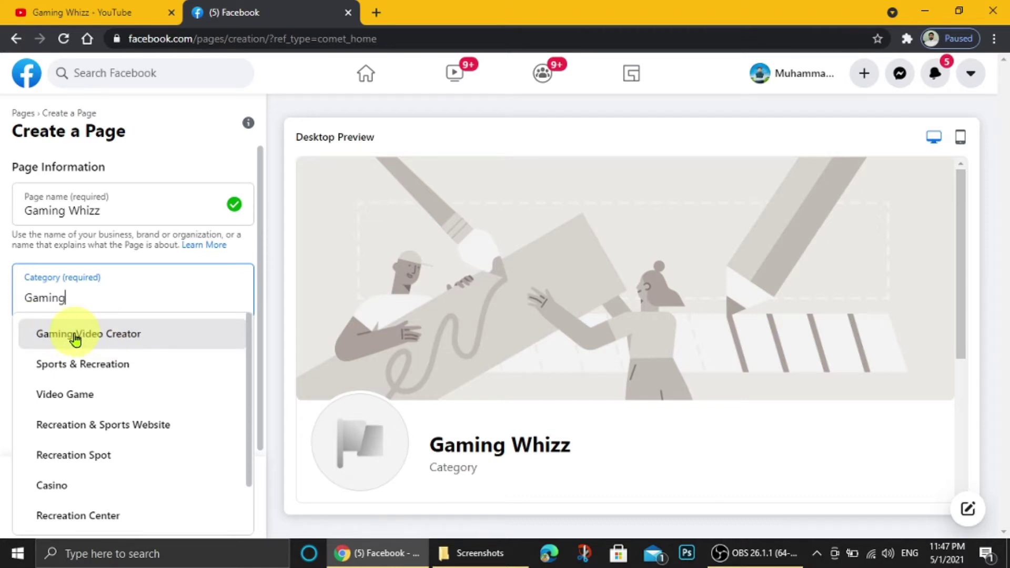
{"action": "left_click", "coordinate": [109, 333]}
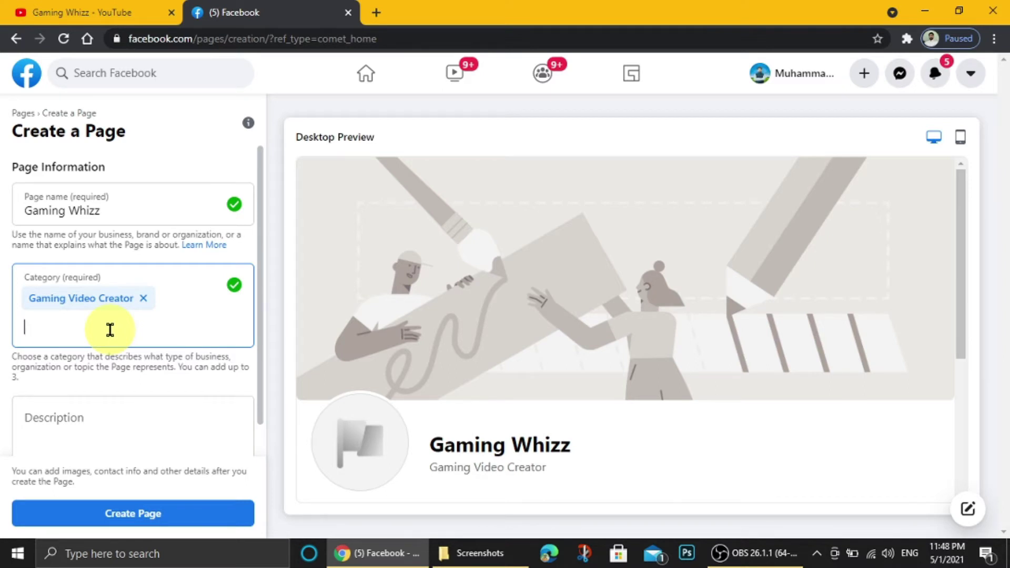
- Add Video Creator and Video Game as the Page's second and third categories
{"action": "left_click", "coordinate": [67, 332]}
{"action": "type", "text": "v"}
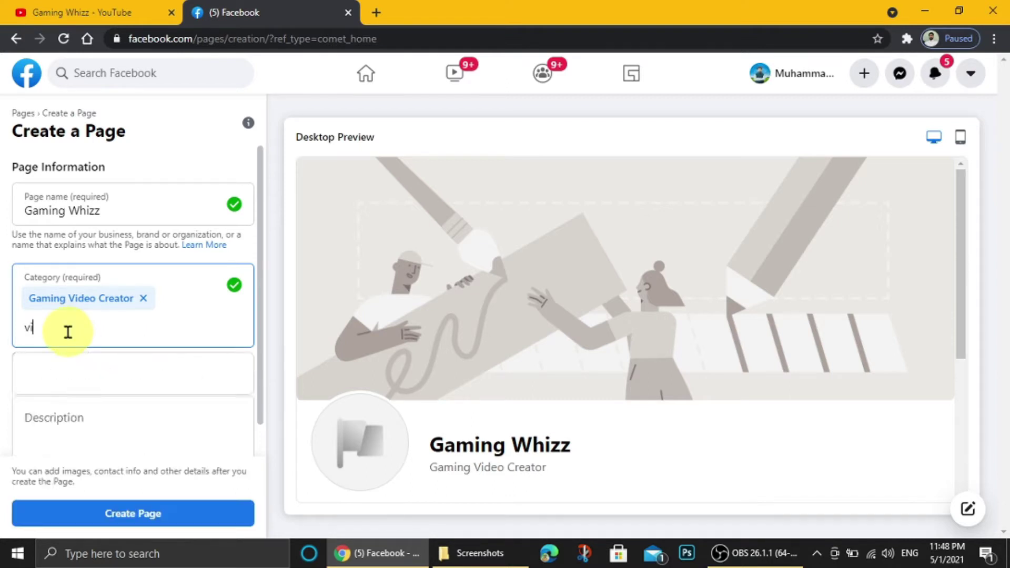
{"action": "type", "text": "ideo"}
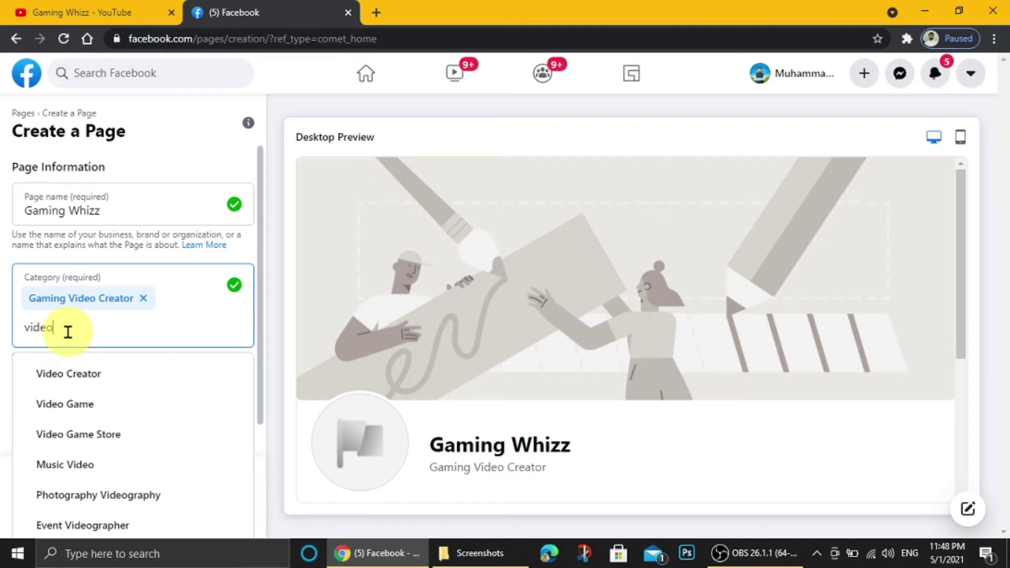
{"action": "left_click", "coordinate": [66, 381]}
{"action": "type", "text": "vid"}
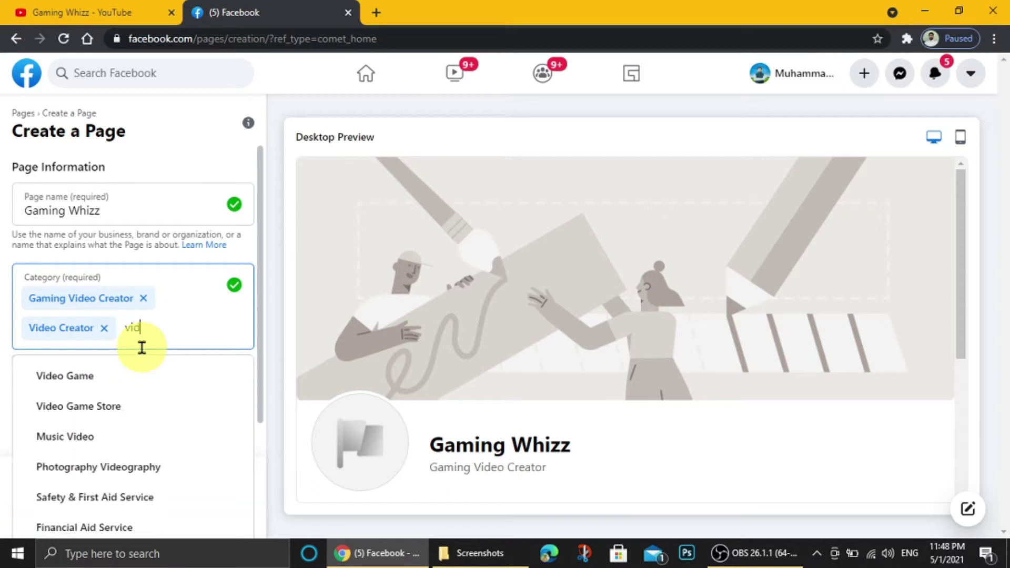
{"action": "type", "text": "eo"}
{"action": "left_click", "coordinate": [78, 374]}
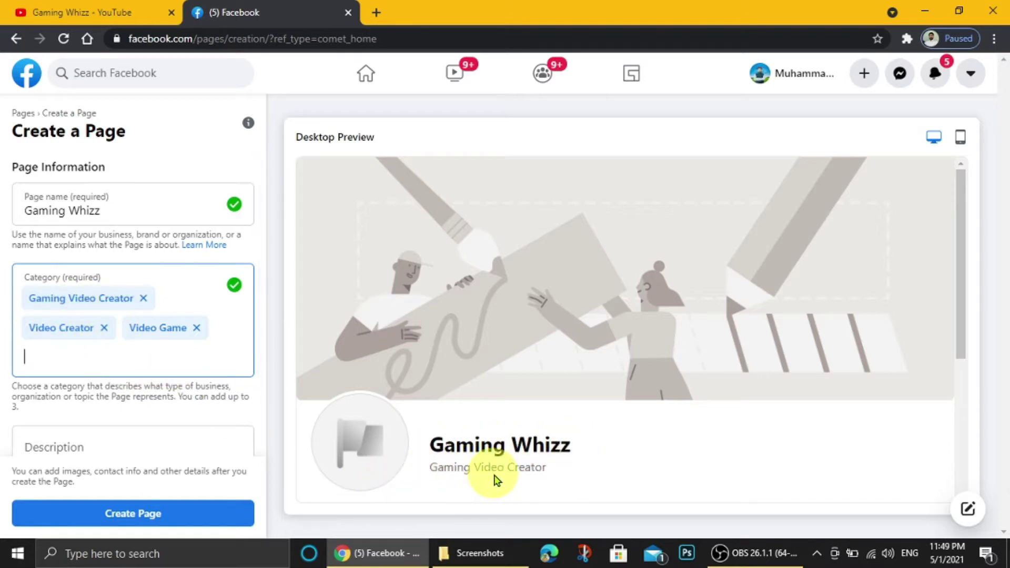
{"action": "left_click", "coordinate": [508, 479]}
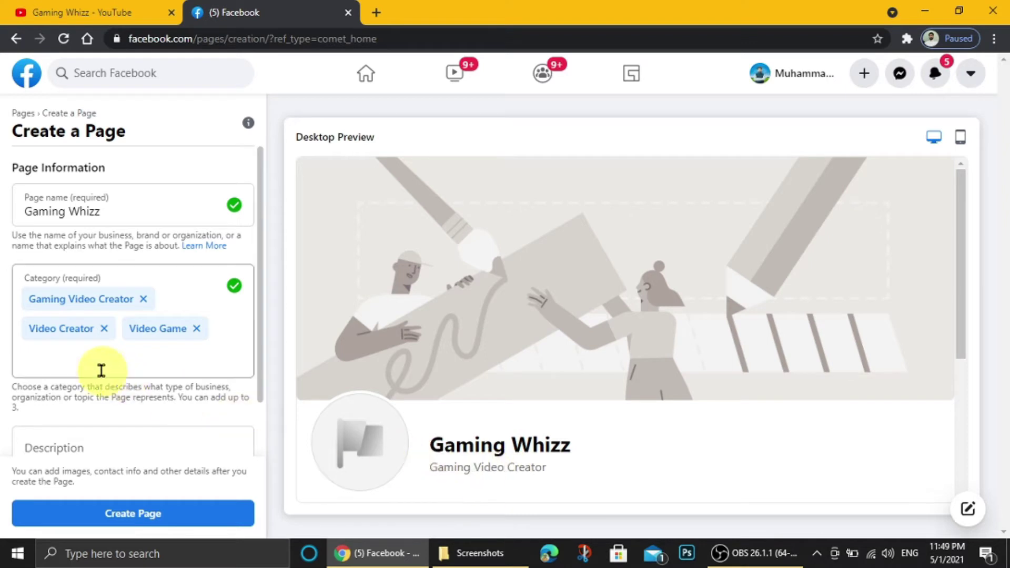
- Copy the full text of the Word document About Gaming Whizz into the Page's description in Chrome, and create the Page
{"action": "scroll", "coordinate": [98, 368], "scroll_direction": "down", "scroll_amount": 1}
{"action": "left_click", "coordinate": [49, 385]}
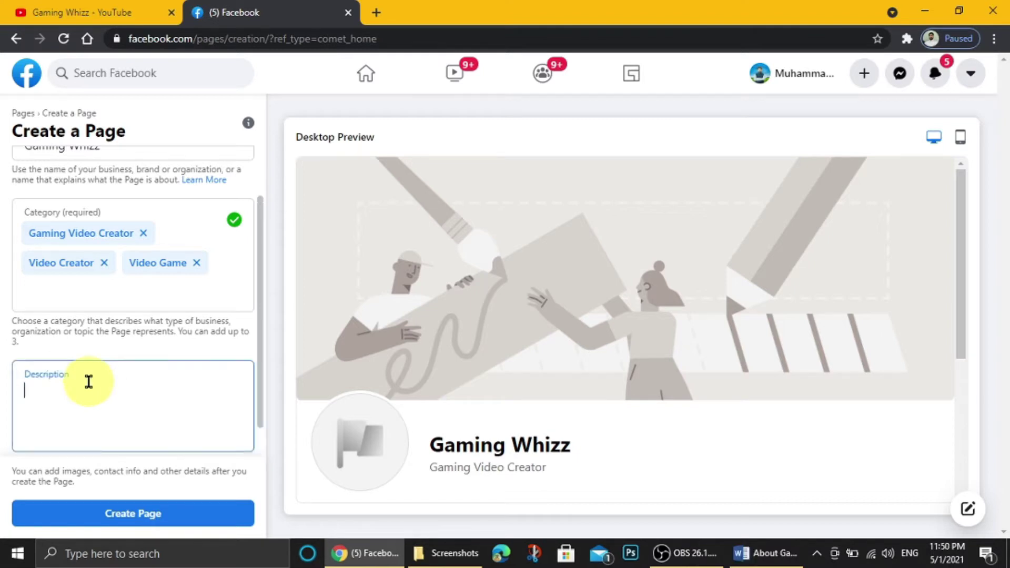
{"action": "left_click", "coordinate": [763, 550]}
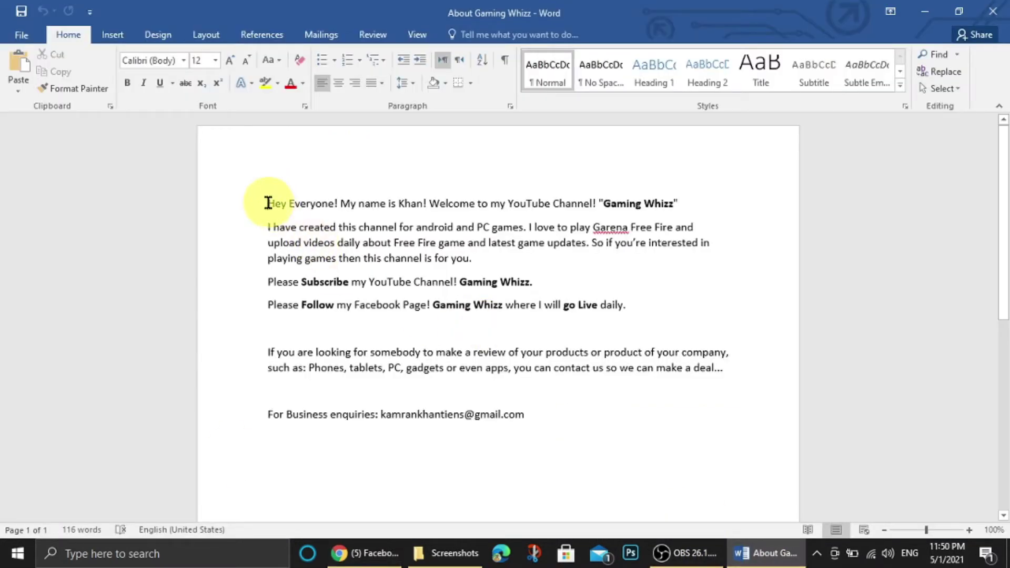
{"action": "left_click_drag", "start_coordinate": [268, 203], "coordinate": [568, 428]}
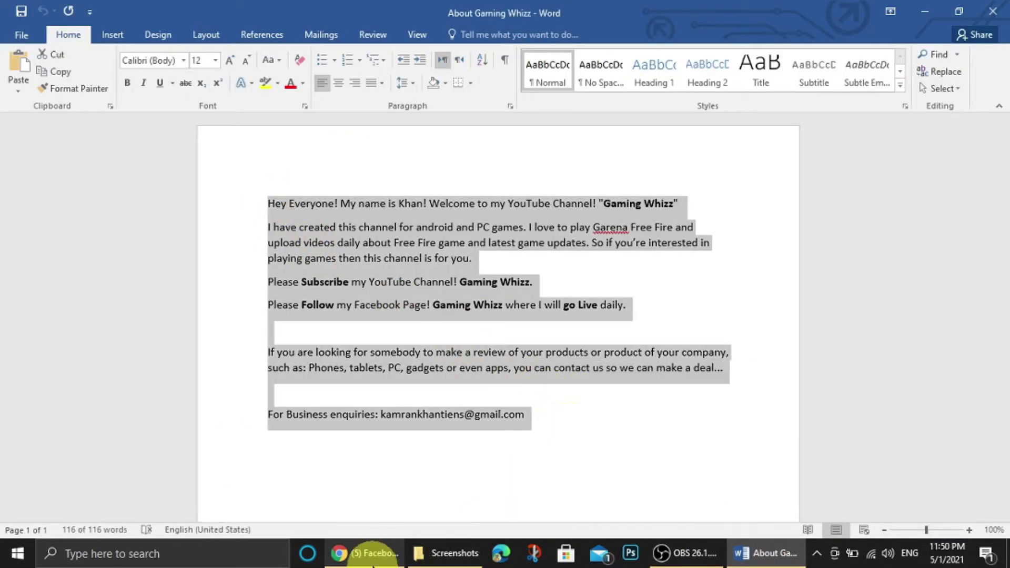
{"action": "left_click", "coordinate": [362, 552]}
{"action": "left_click", "coordinate": [95, 388]}
{"action": "type", "text": "Hey Everyone! My name is Khan! Welcome to my YouTube Channel! \"Gaming Whizz\" I have created this channel for android and PC games. I love to play Garena Free Fire and upload videos daily about Free Fire game and latest game updates."}
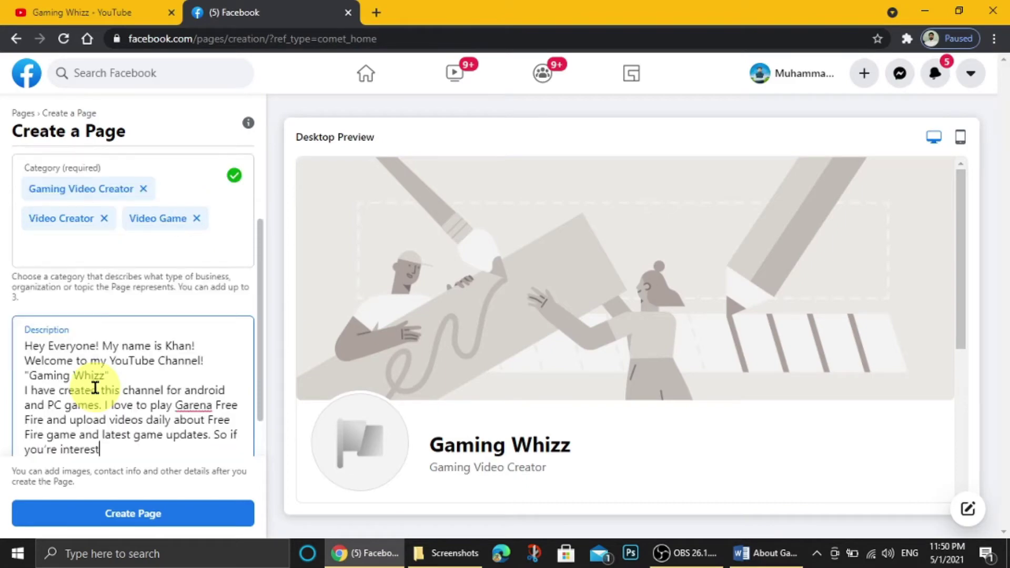
{"action": "left_click", "coordinate": [93, 508]}
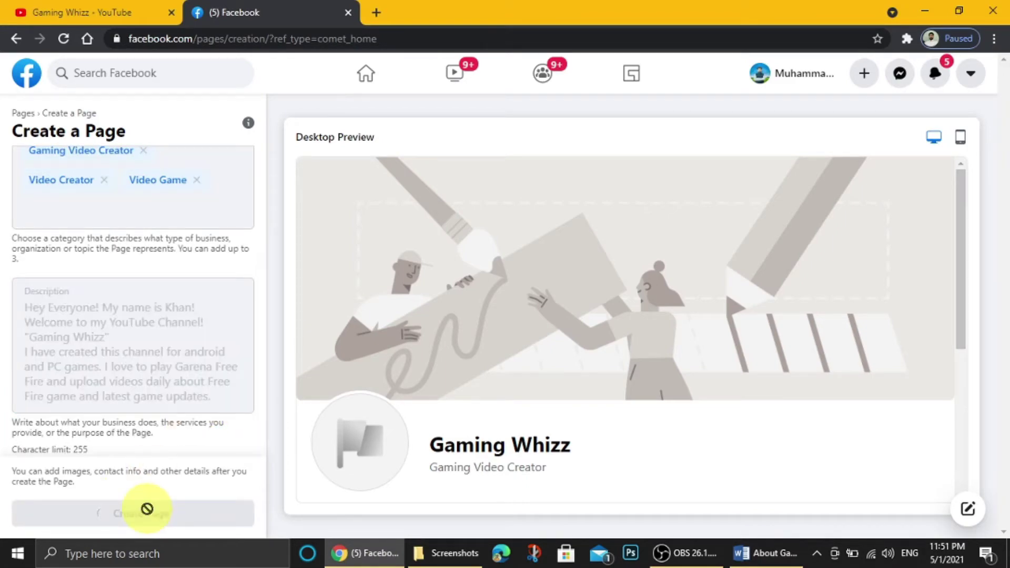
{"action": "scroll", "coordinate": [190, 367], "scroll_direction": "down", "scroll_amount": 5}
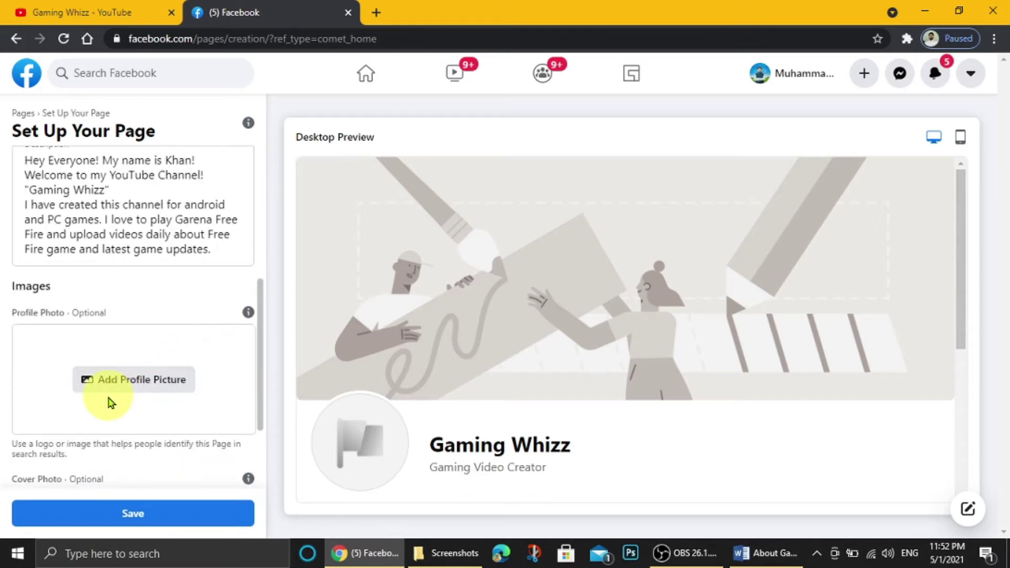
{"action": "left_click", "coordinate": [138, 383]}
{"action": "left_click_drag", "start_coordinate": [180, 210], "coordinate": [180, 230]}
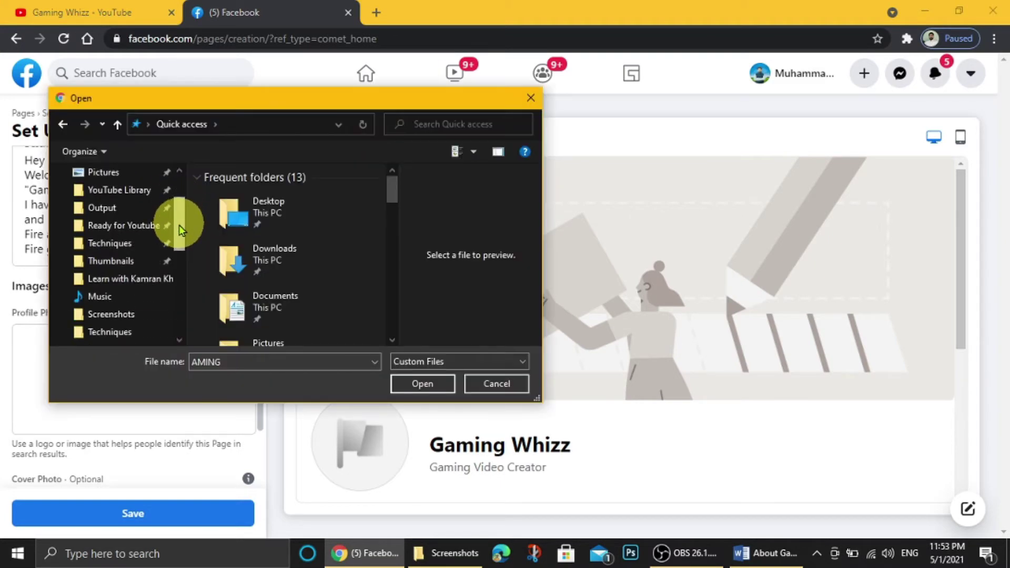
{"action": "left_click", "coordinate": [105, 314]}
{"action": "left_click", "coordinate": [419, 384]}
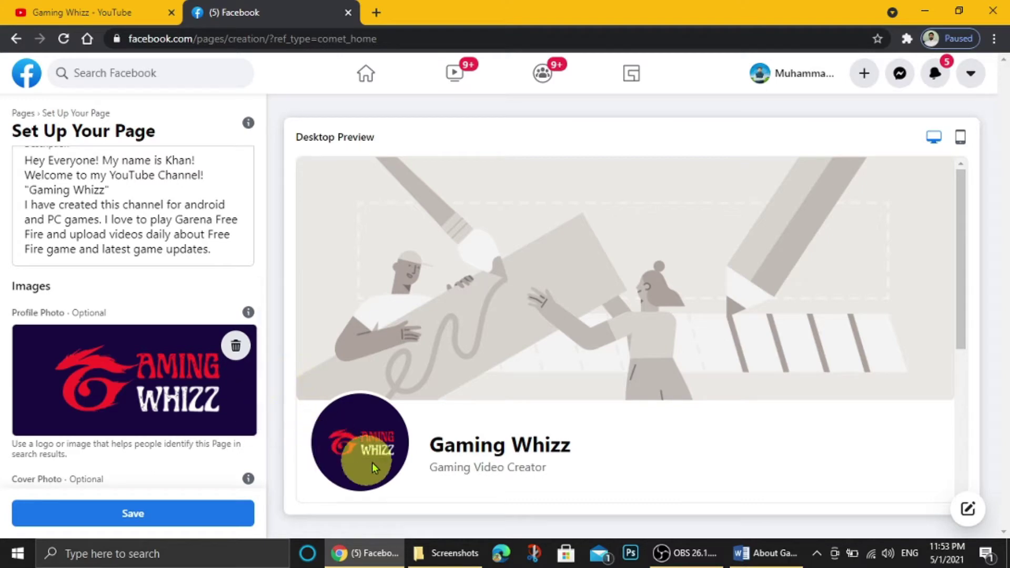
- Add the image Facebook gaming 4 as the Page's cover photo and save the Page setup
{"action": "scroll", "coordinate": [255, 389], "scroll_direction": "down", "scroll_amount": 3}
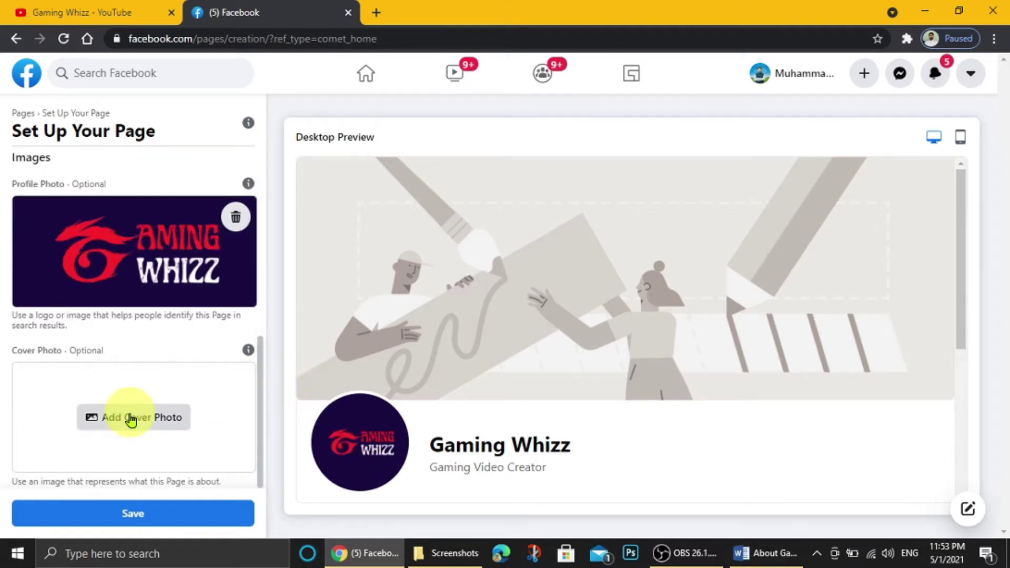
{"action": "left_click", "coordinate": [132, 418]}
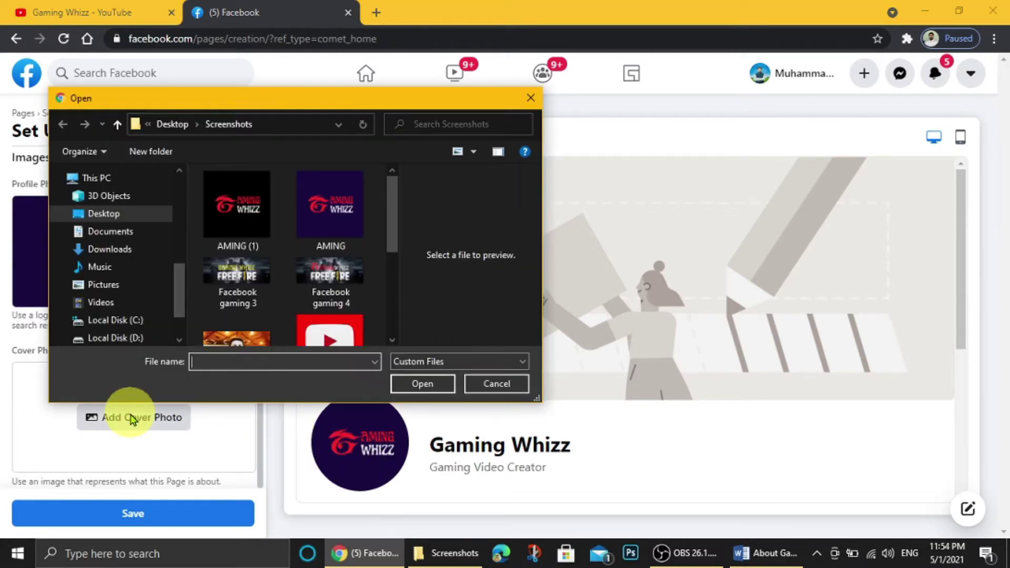
{"action": "left_click", "coordinate": [323, 276]}
{"action": "left_click", "coordinate": [419, 384]}
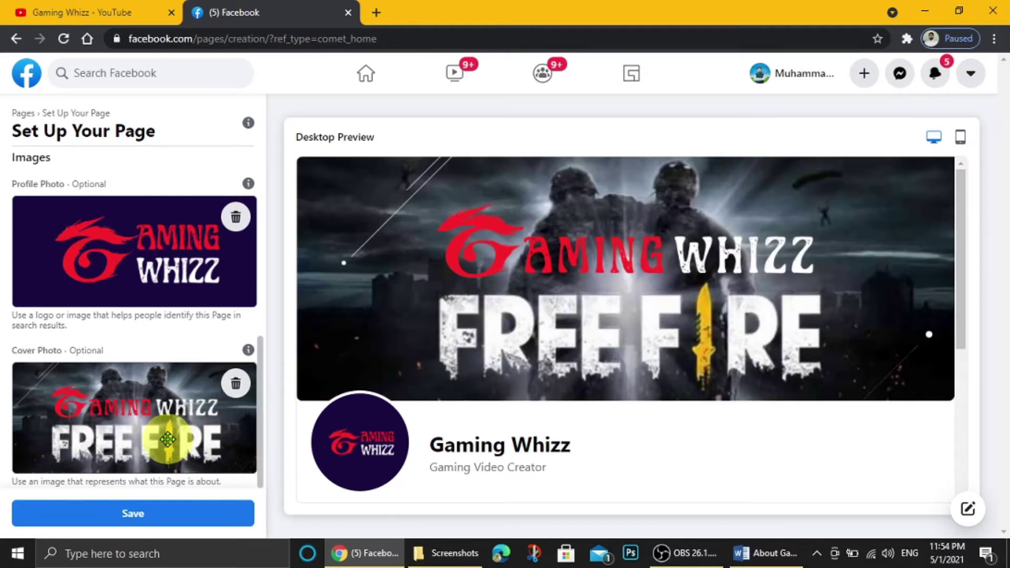
{"action": "left_click", "coordinate": [138, 510]}
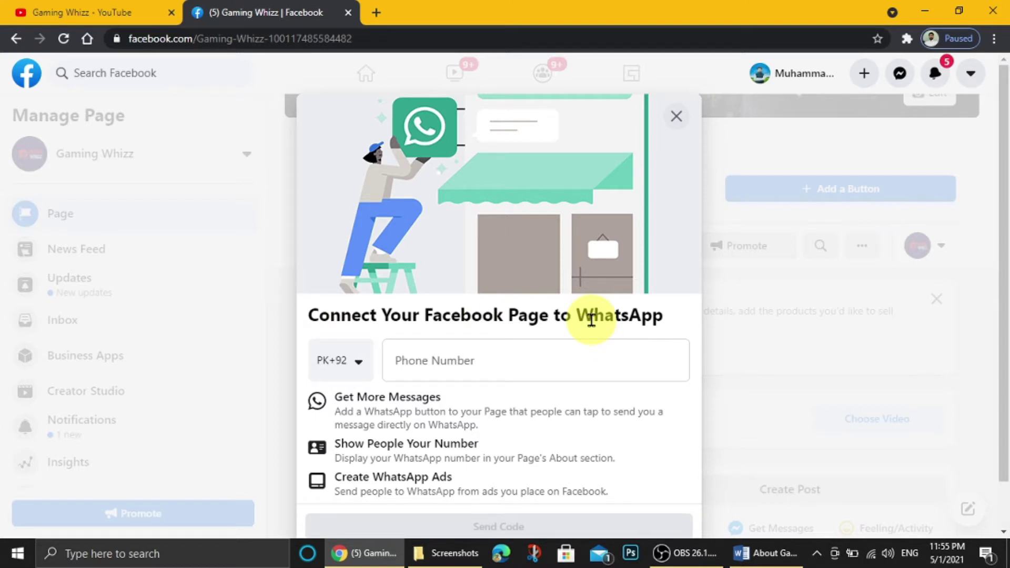
- Leave the WhatsApp connection dialog without linking a phone number
{"action": "left_click", "coordinate": [413, 363]}
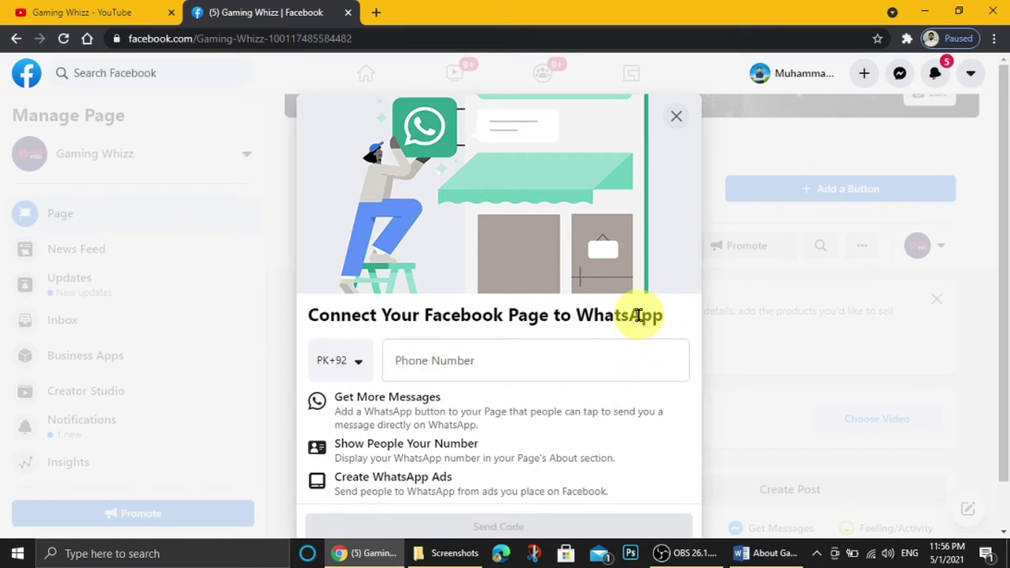
{"action": "left_click", "coordinate": [677, 118]}
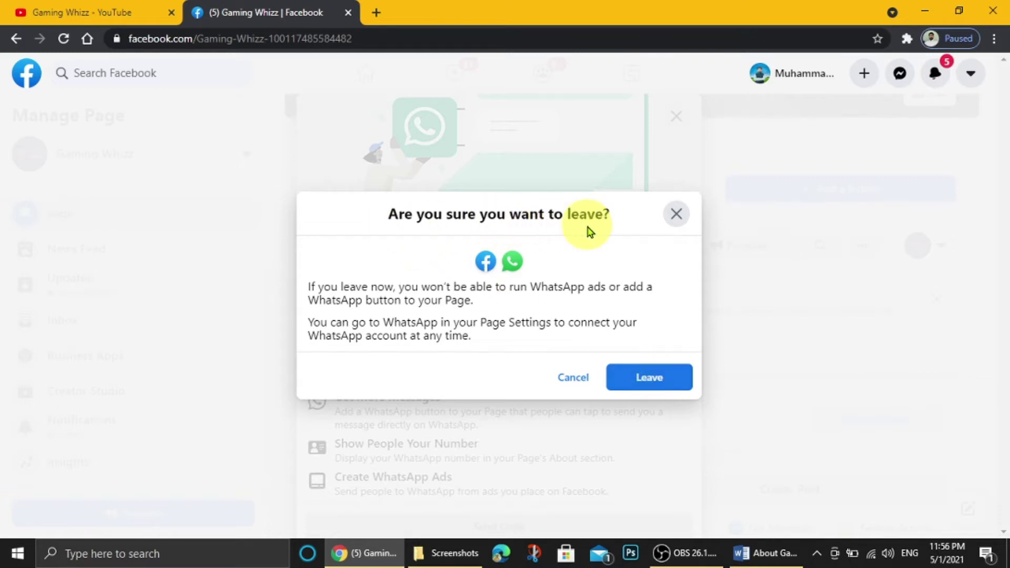
{"action": "left_click", "coordinate": [659, 377]}
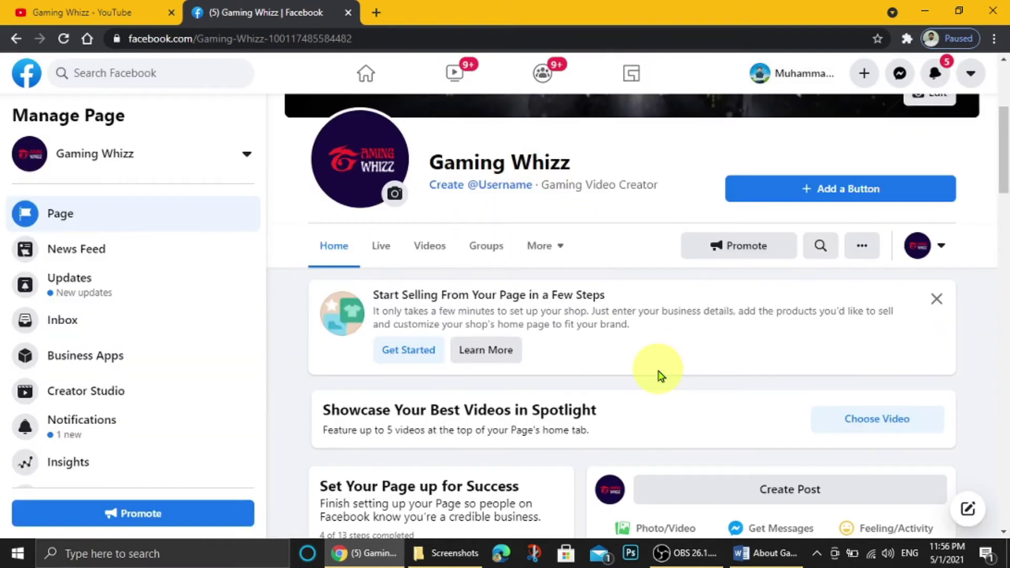
- Try to create the username SoloVsSquad for the Gaming Whizz Page, and leave the username dialog
{"action": "scroll", "coordinate": [661, 377], "scroll_direction": "down", "scroll_amount": 1}
{"action": "scroll", "coordinate": [660, 377], "scroll_direction": "up", "scroll_amount": 5}
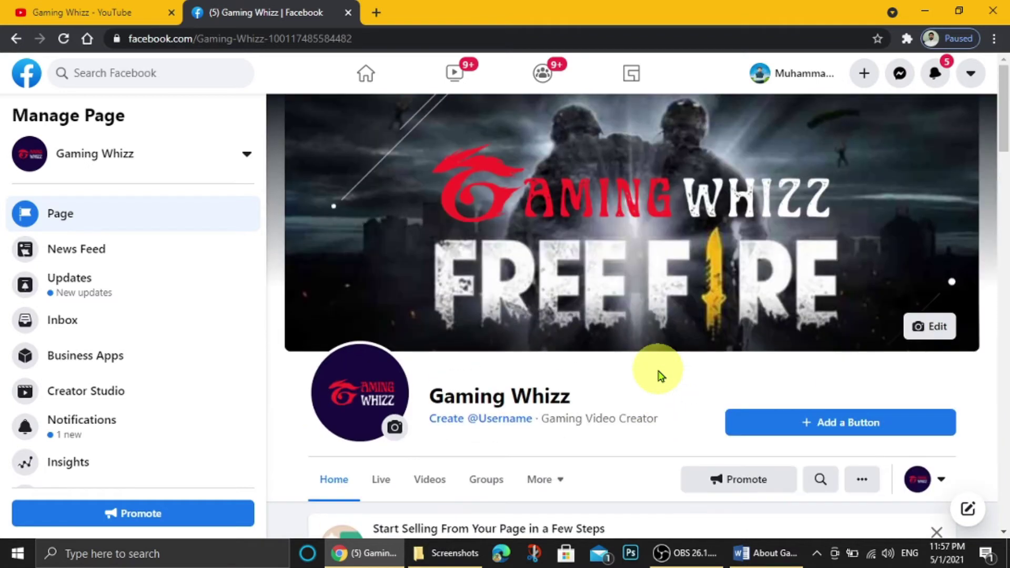
{"action": "left_click", "coordinate": [504, 421]}
{"action": "left_click", "coordinate": [352, 360]}
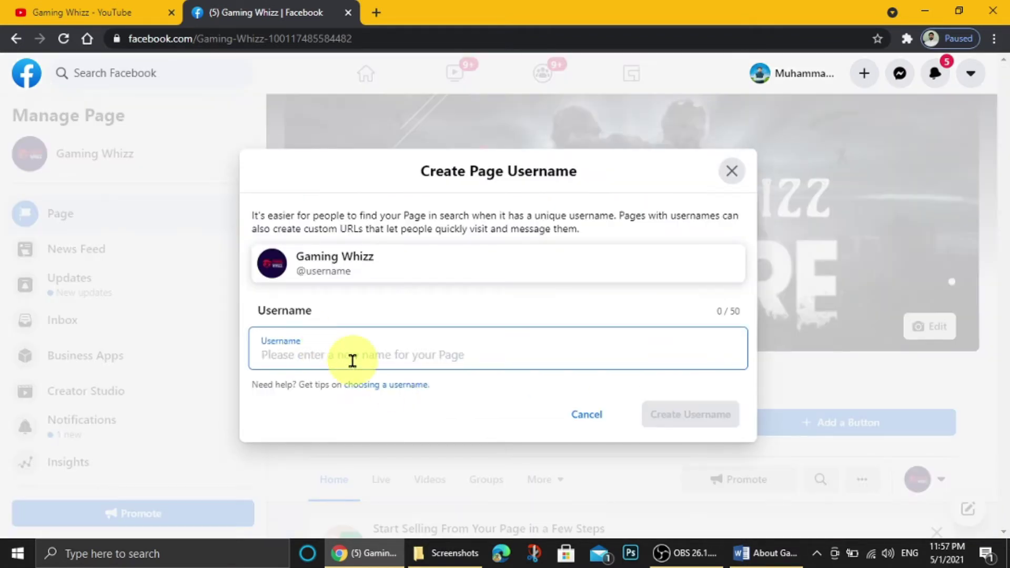
{"action": "type", "text": "SoloVs"}
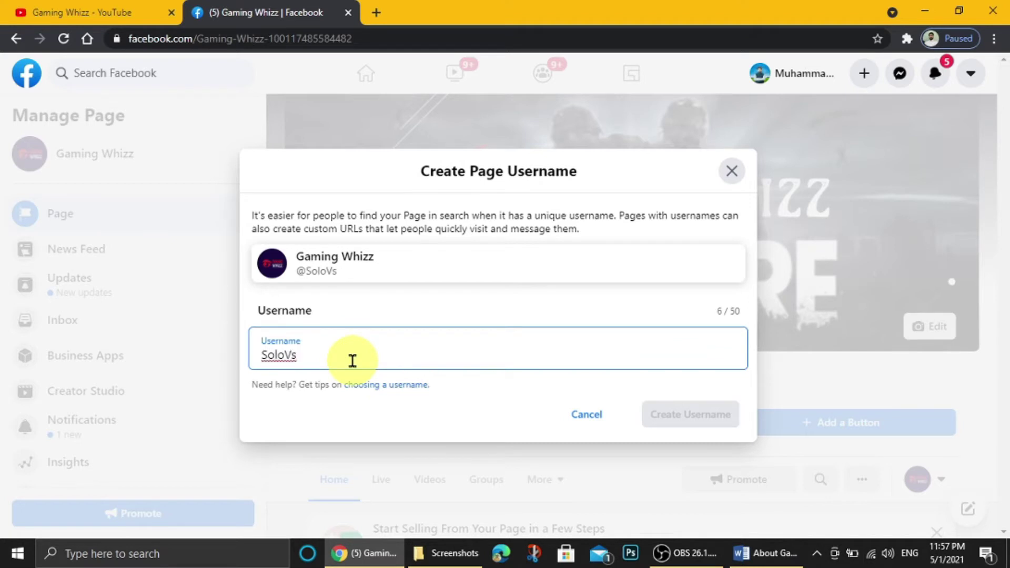
{"action": "type", "text": "Squad"}
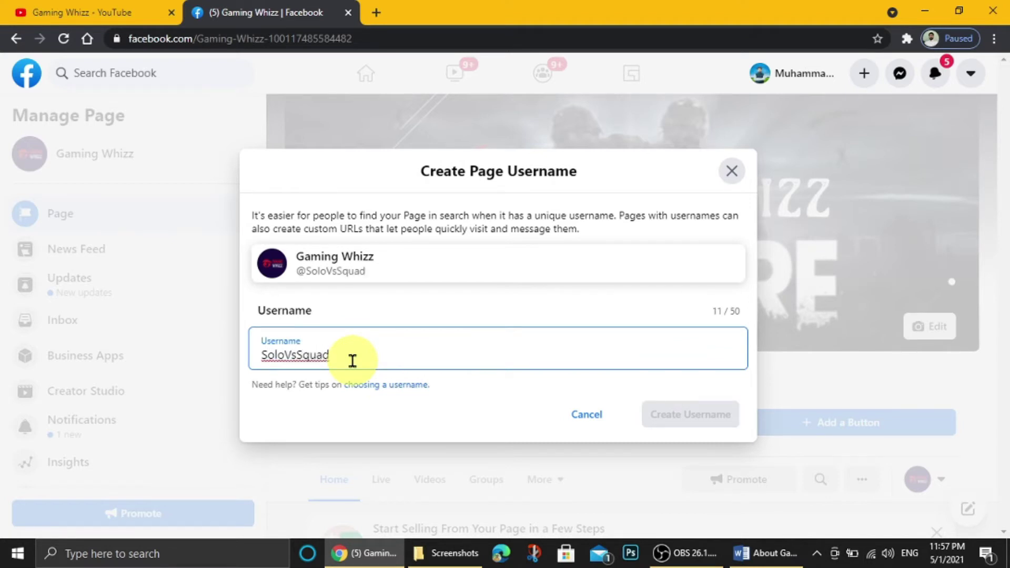
{"action": "left_click", "coordinate": [485, 390]}
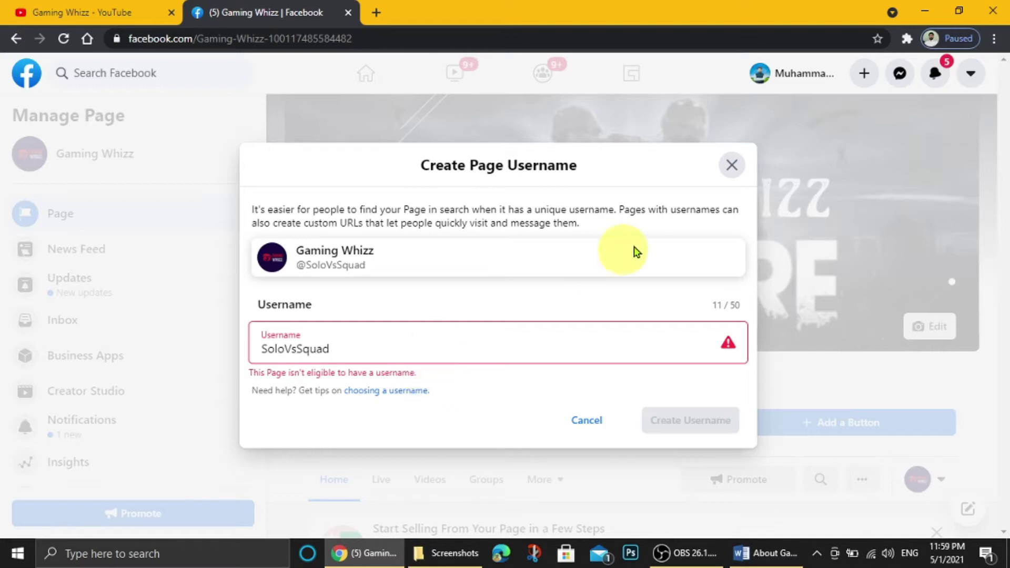
{"action": "left_click", "coordinate": [731, 165]}
- Add a Follow action button to the Gaming Whizz Page
{"action": "scroll", "coordinate": [626, 357], "scroll_direction": "down", "scroll_amount": 1}
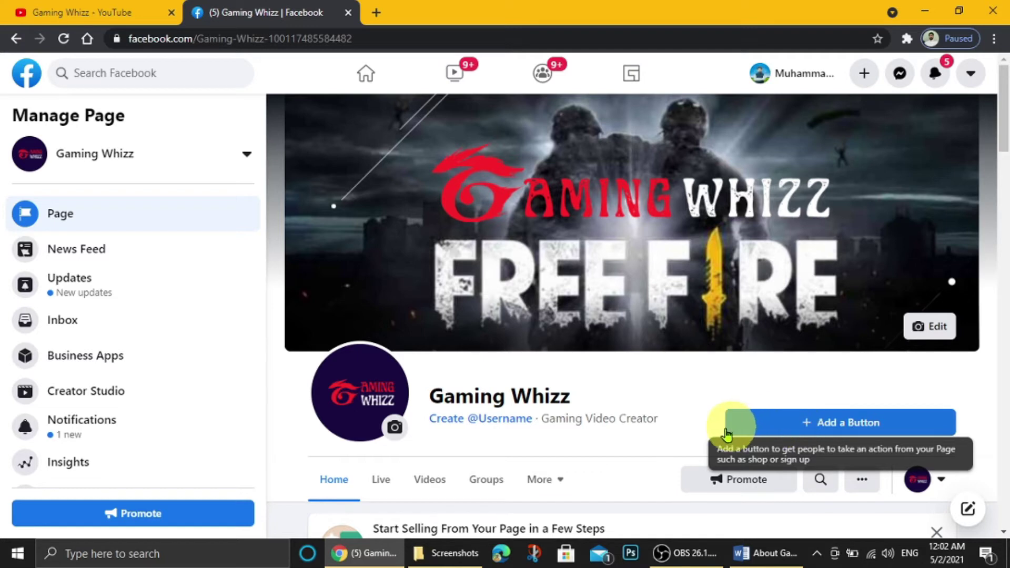
{"action": "left_click", "coordinate": [792, 423]}
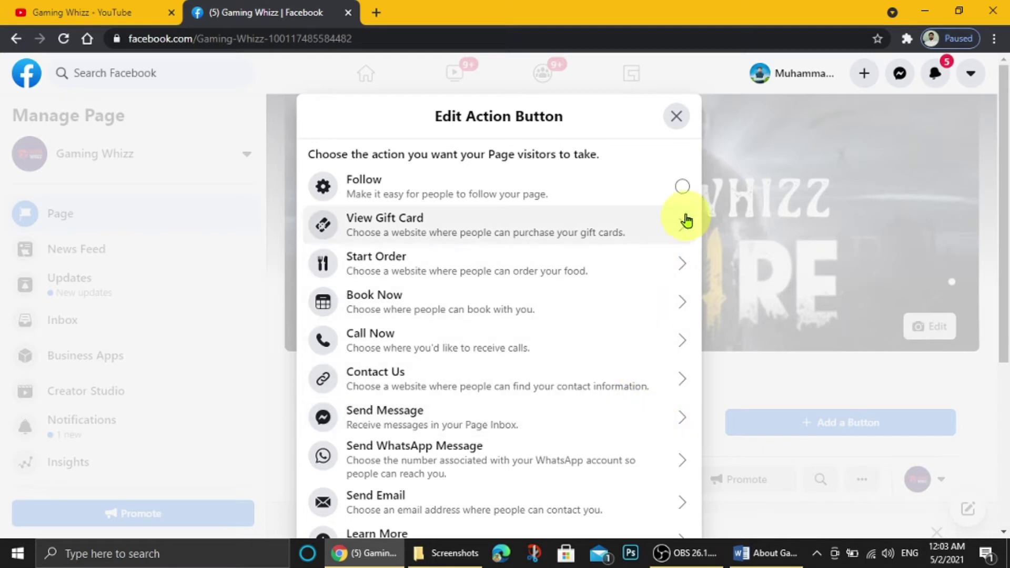
{"action": "left_click", "coordinate": [683, 187]}
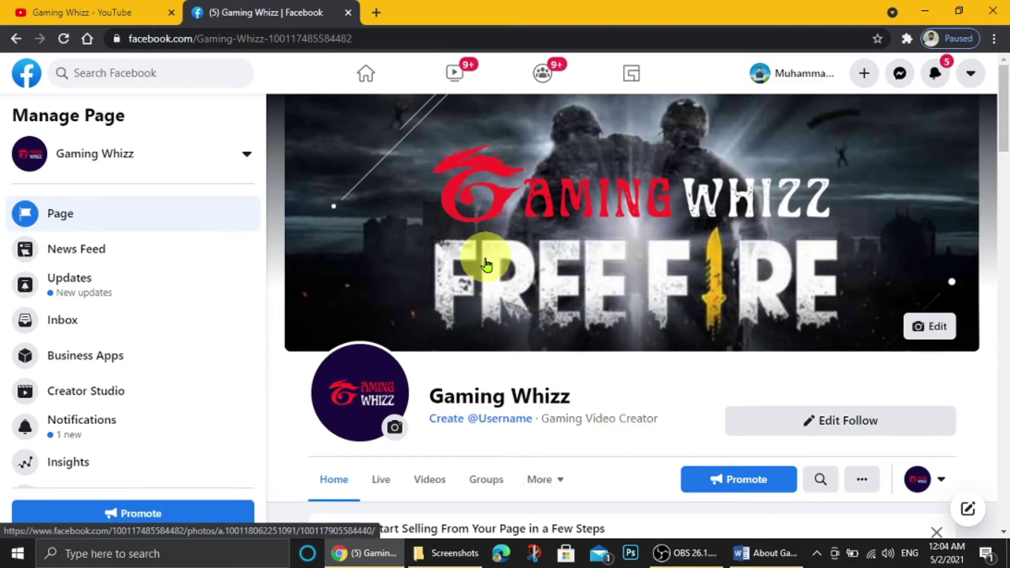
- Examine the Provide Info and Preferences section of the Page setup checklist, from website to messaging preference, and collapse it
{"action": "scroll", "coordinate": [481, 266], "scroll_direction": "down", "scroll_amount": 10}
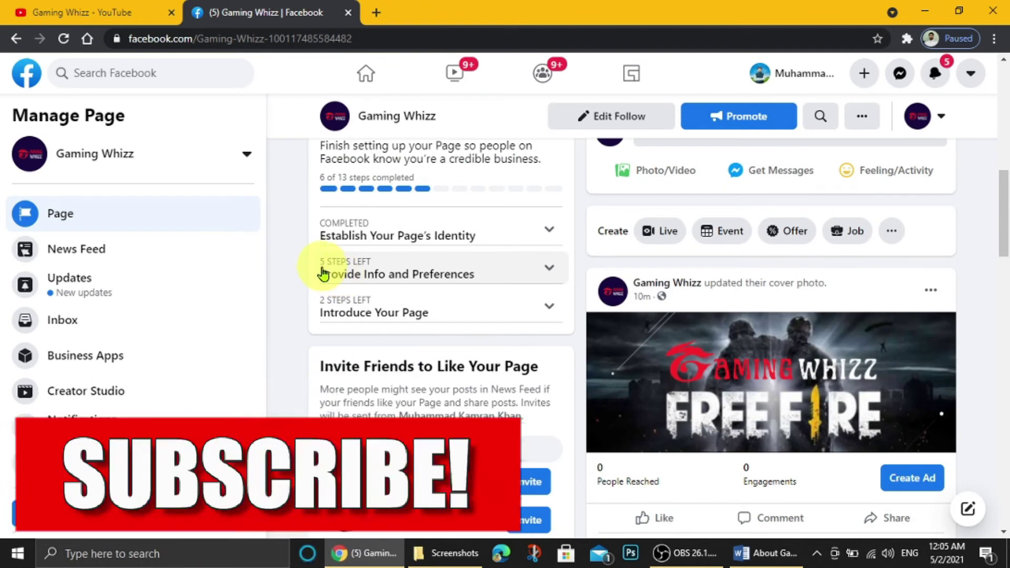
{"action": "left_click", "coordinate": [547, 268]}
{"action": "scroll", "coordinate": [526, 279], "scroll_direction": "down", "scroll_amount": 1}
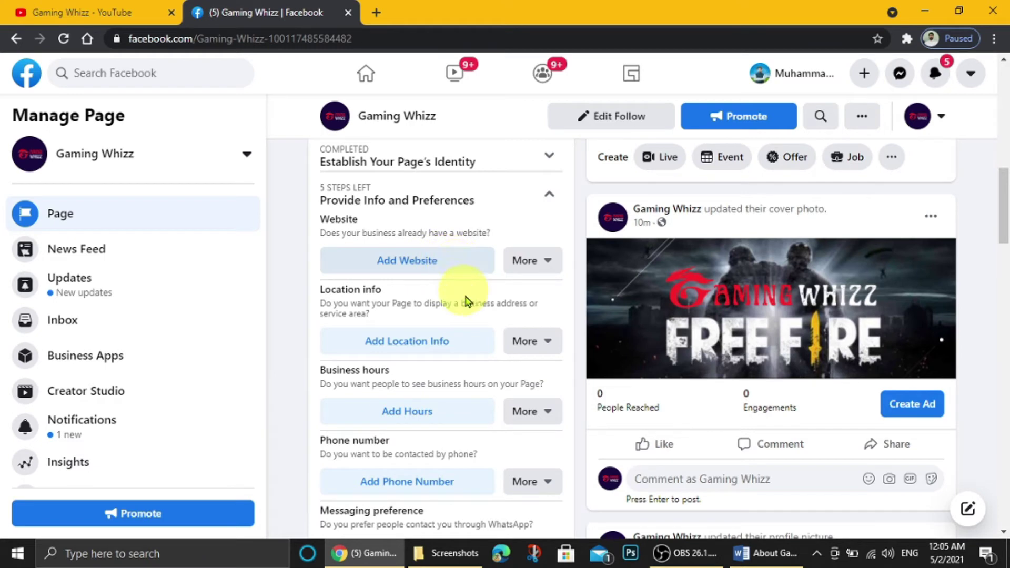
{"action": "scroll", "coordinate": [423, 343], "scroll_direction": "down", "scroll_amount": 1}
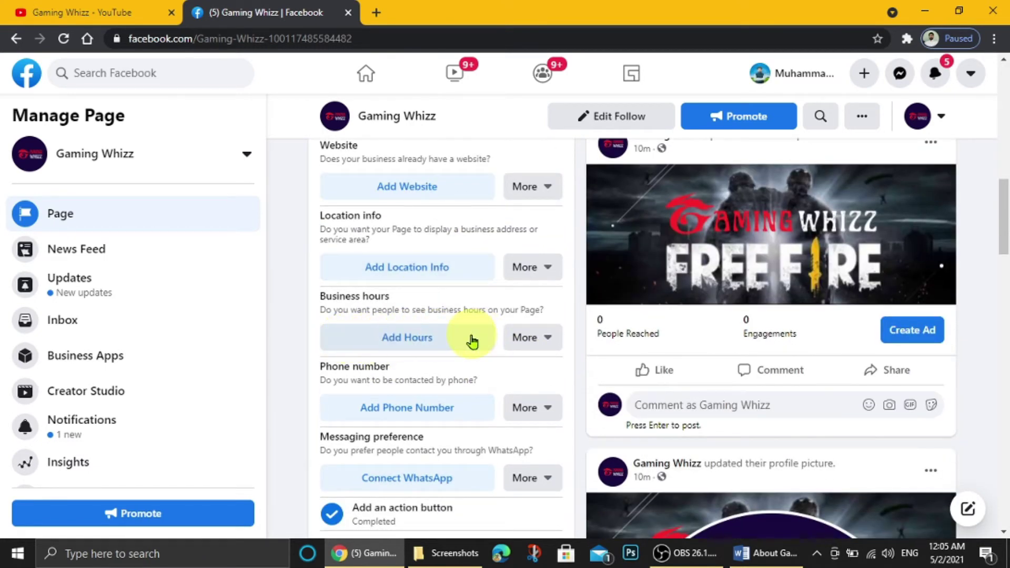
{"action": "scroll", "coordinate": [468, 342], "scroll_direction": "down", "scroll_amount": 1}
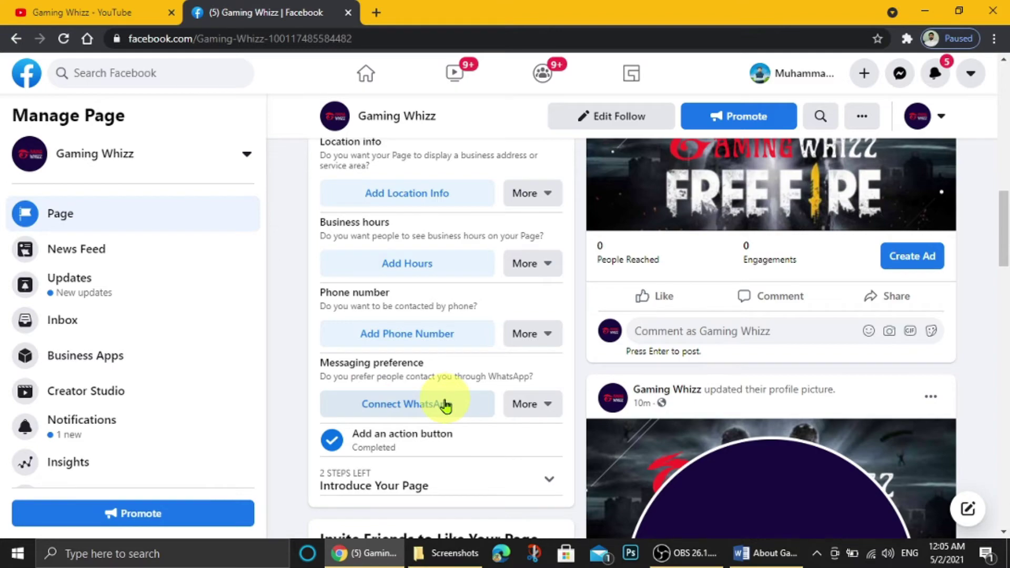
{"action": "scroll", "coordinate": [444, 405], "scroll_direction": "up", "scroll_amount": 2}
{"action": "scroll", "coordinate": [444, 406], "scroll_direction": "down", "scroll_amount": 5}
{"action": "scroll", "coordinate": [462, 303], "scroll_direction": "up", "scroll_amount": 5}
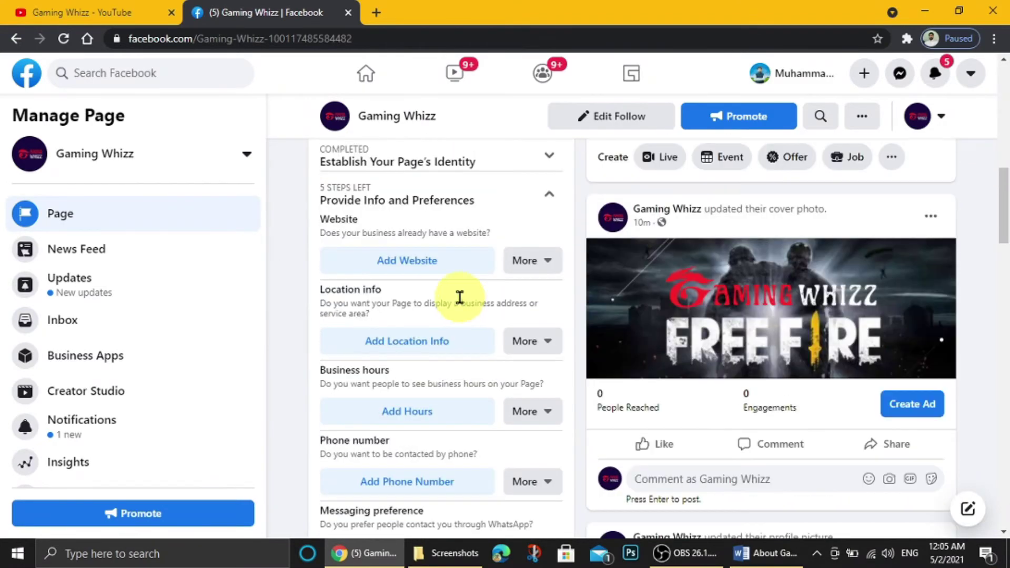
{"action": "left_click", "coordinate": [544, 198]}
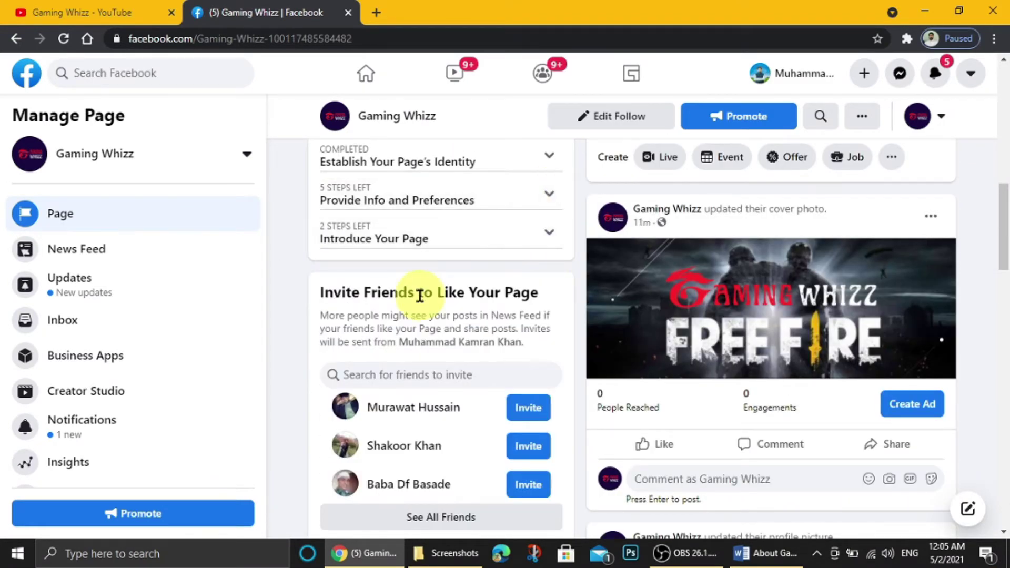
- Review the Introduce Your Page section of the setup checklist, and collapse it
{"action": "scroll", "coordinate": [465, 275], "scroll_direction": "up", "scroll_amount": 1}
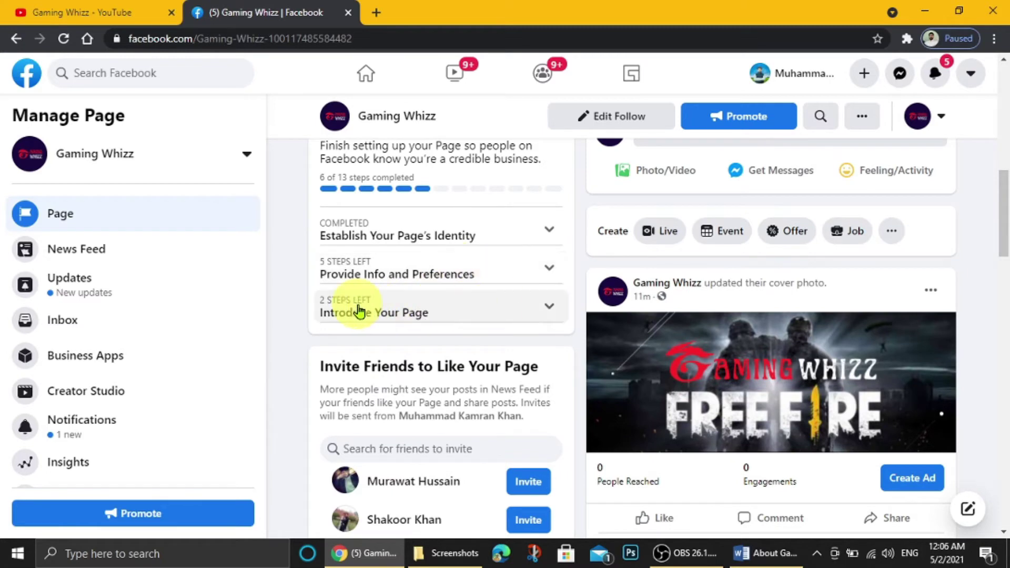
{"action": "left_click", "coordinate": [543, 304]}
{"action": "scroll", "coordinate": [489, 327], "scroll_direction": "down", "scroll_amount": 1}
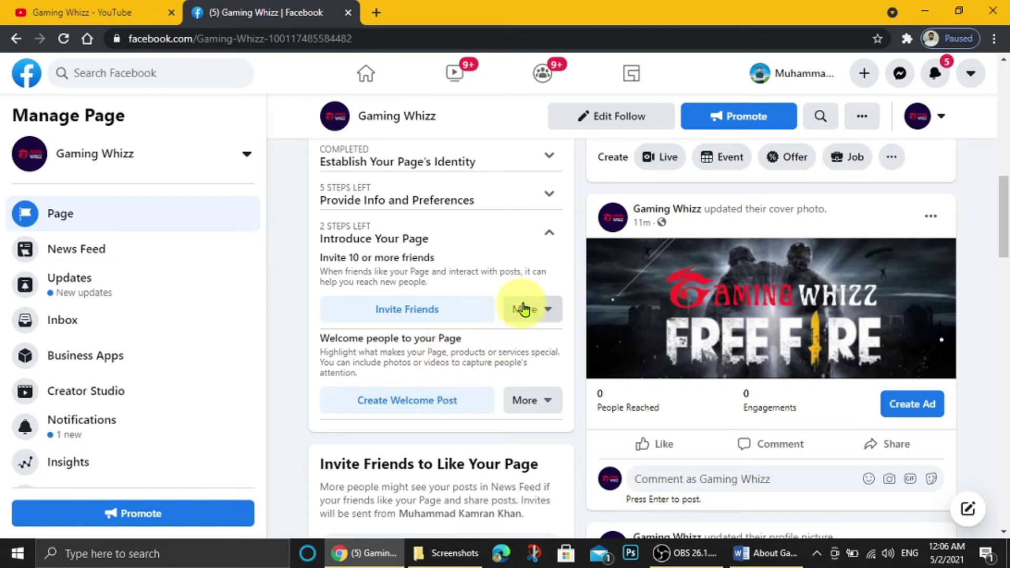
{"action": "left_click", "coordinate": [548, 233]}
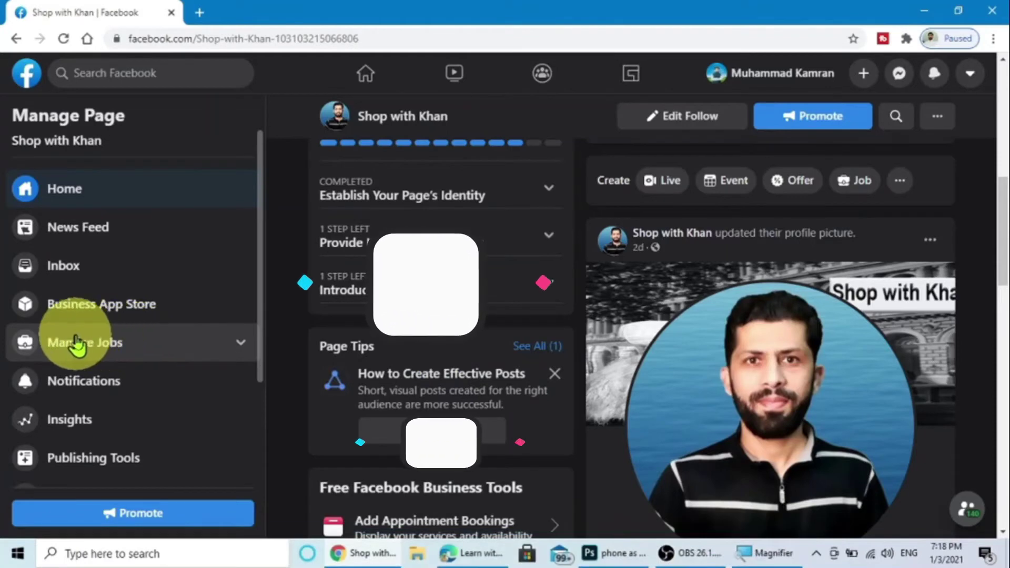
- Open the Page Roles settings of the Shop with Khan Page and view the roles available for a new assignment
{"action": "scroll", "coordinate": [79, 343], "scroll_direction": "down", "scroll_amount": 3}
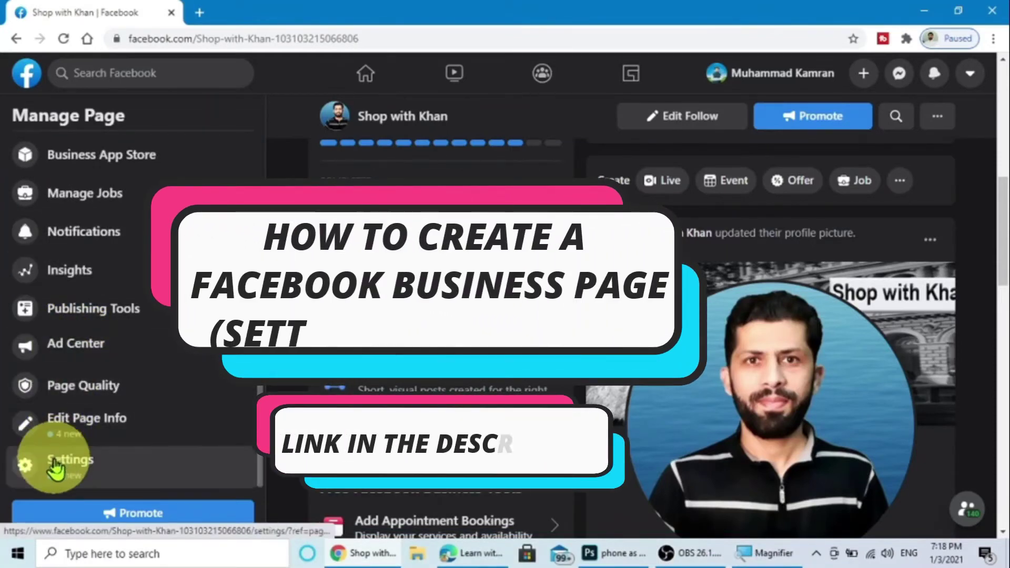
{"action": "left_click", "coordinate": [54, 463]}
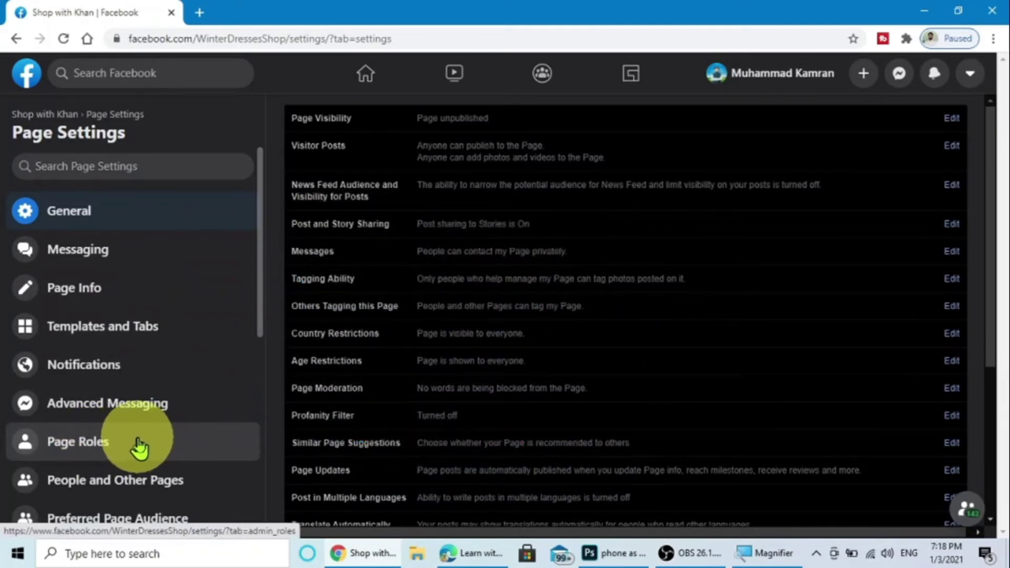
{"action": "left_click", "coordinate": [139, 447]}
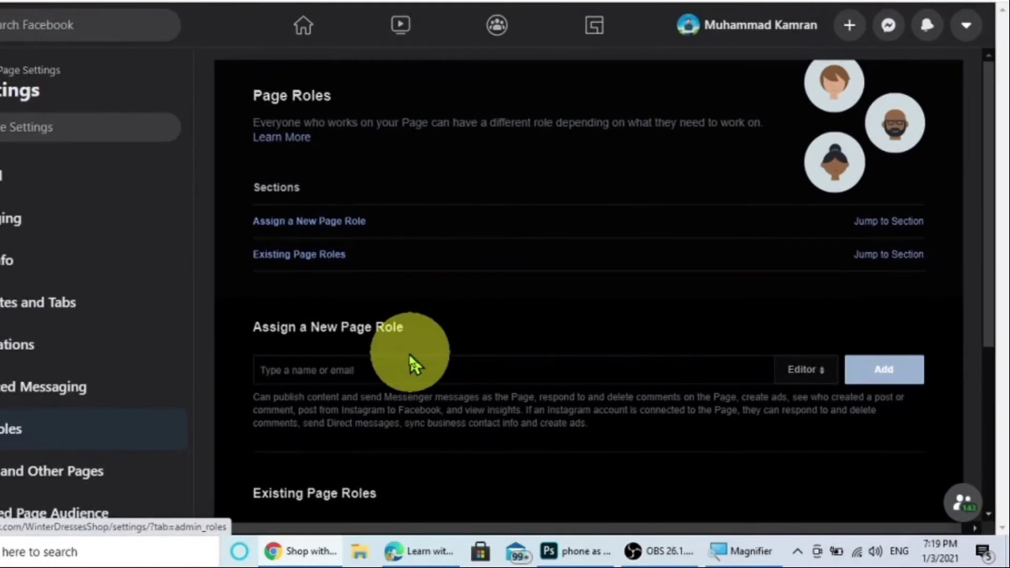
{"action": "scroll", "coordinate": [412, 356], "scroll_direction": "down", "scroll_amount": 5}
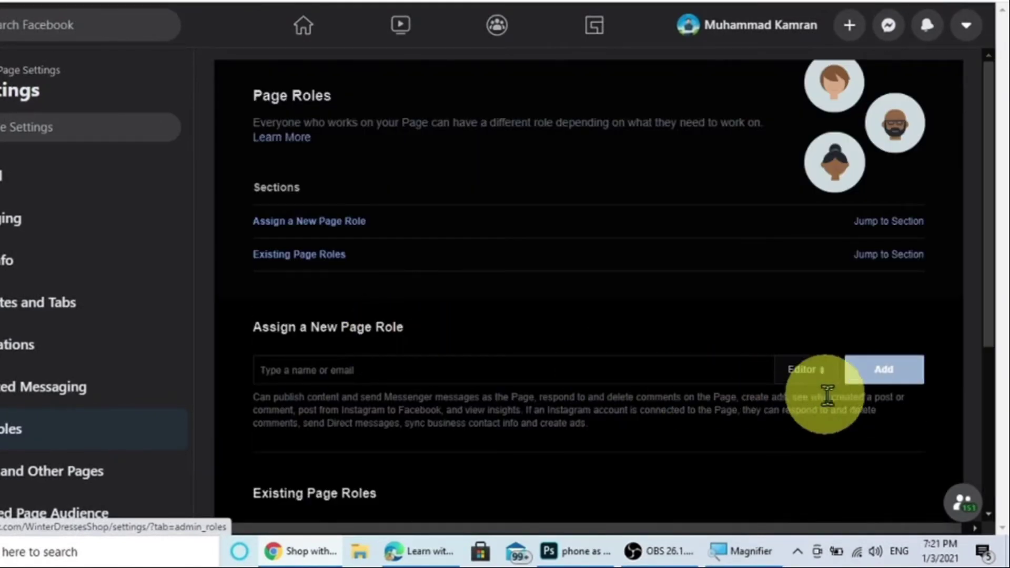
{"action": "left_click", "coordinate": [810, 370]}
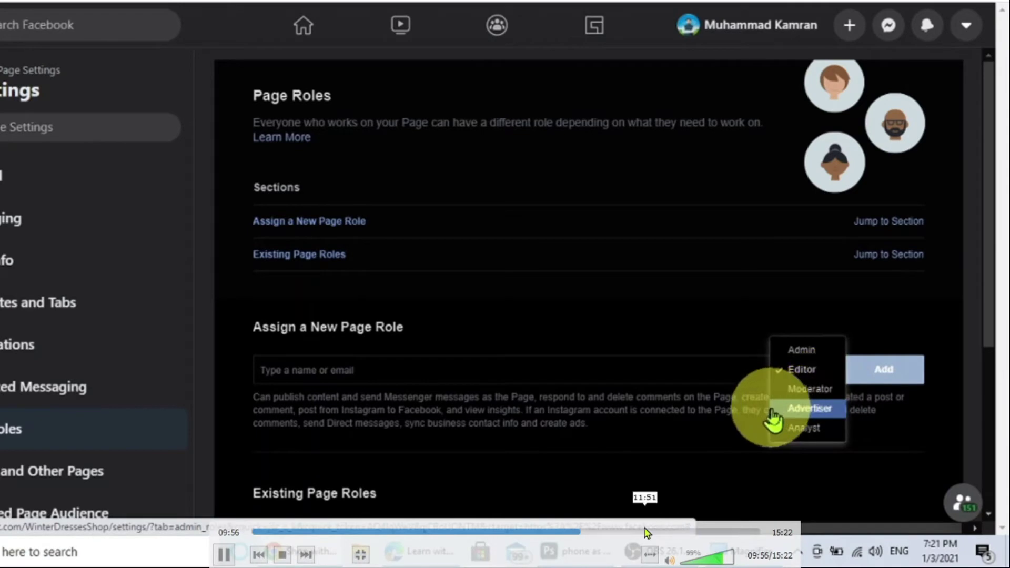
{"action": "left_click", "coordinate": [605, 532]}
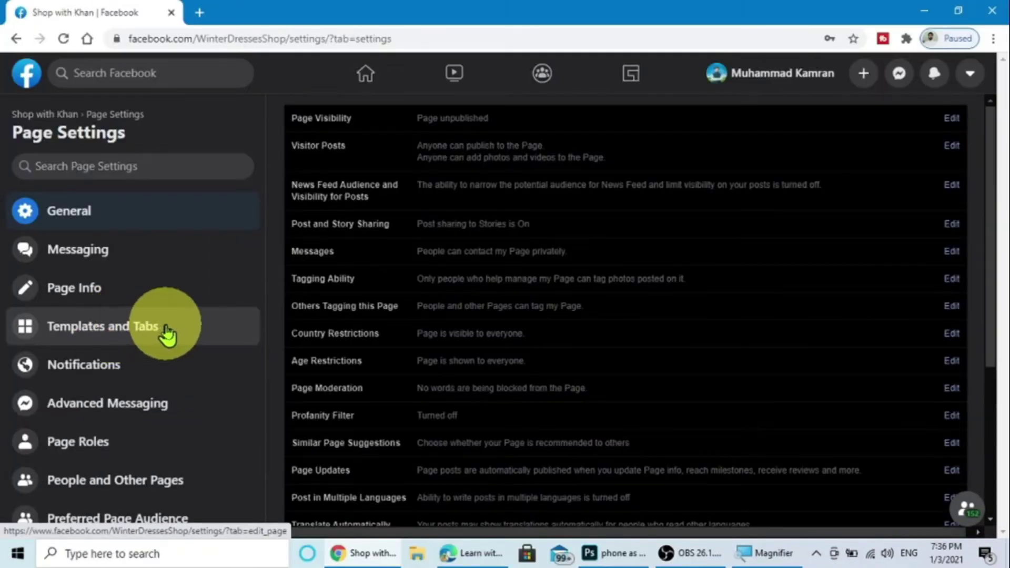
- Open the Page's Templates and Tabs settings and move a tab higher in the tab order
{"action": "left_click", "coordinate": [168, 332]}
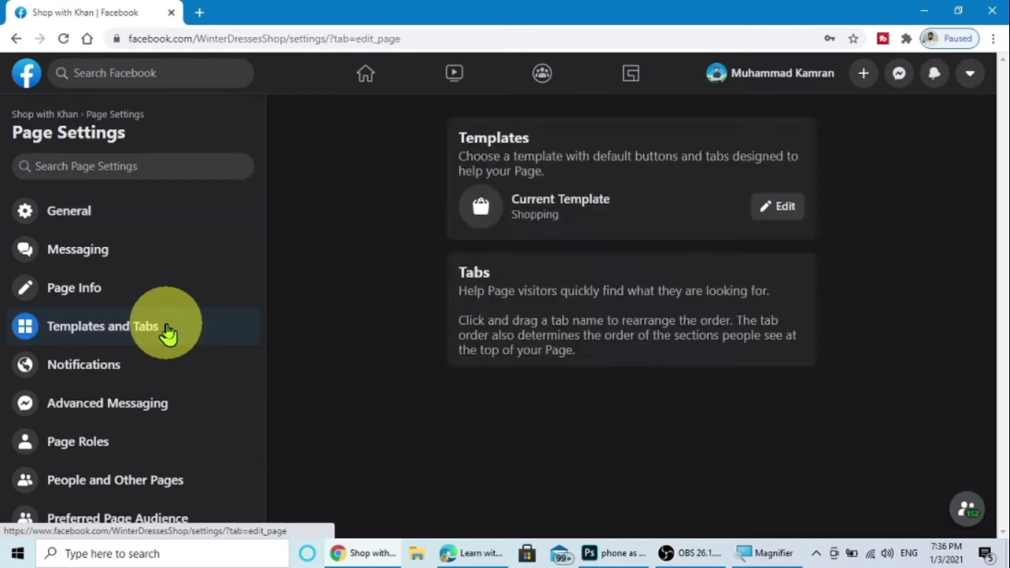
{"action": "scroll", "coordinate": [604, 412], "scroll_direction": "down", "scroll_amount": 4}
{"action": "left_click_drag", "start_coordinate": [523, 334], "coordinate": [537, 214]}
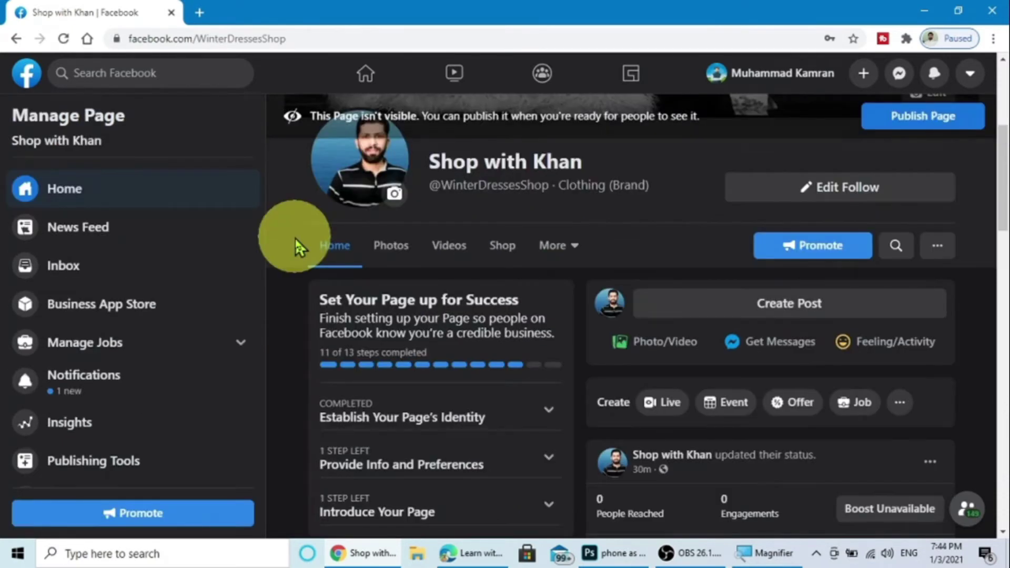
{"action": "left_click", "coordinate": [65, 270]}
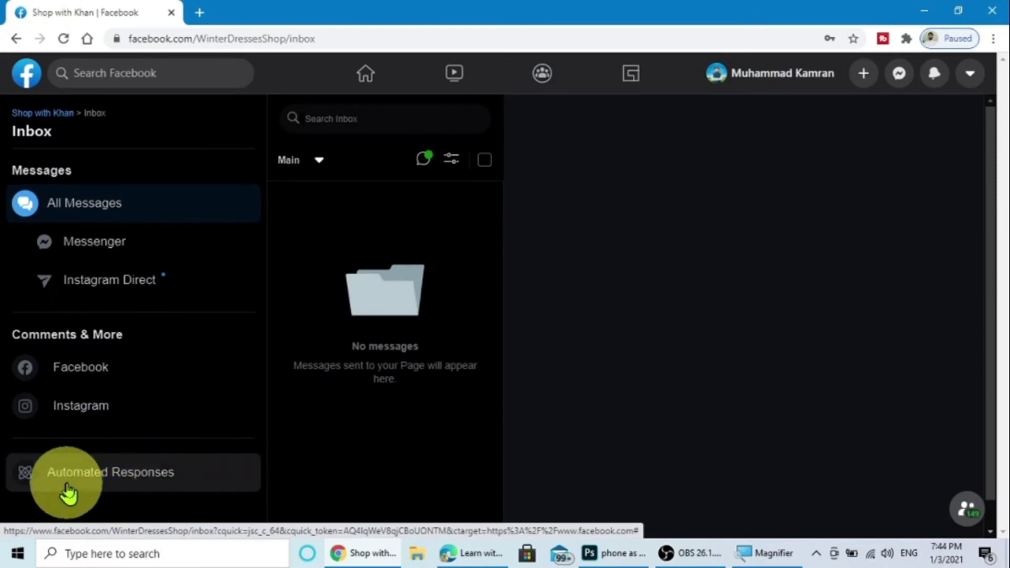
{"action": "left_click", "coordinate": [177, 474]}
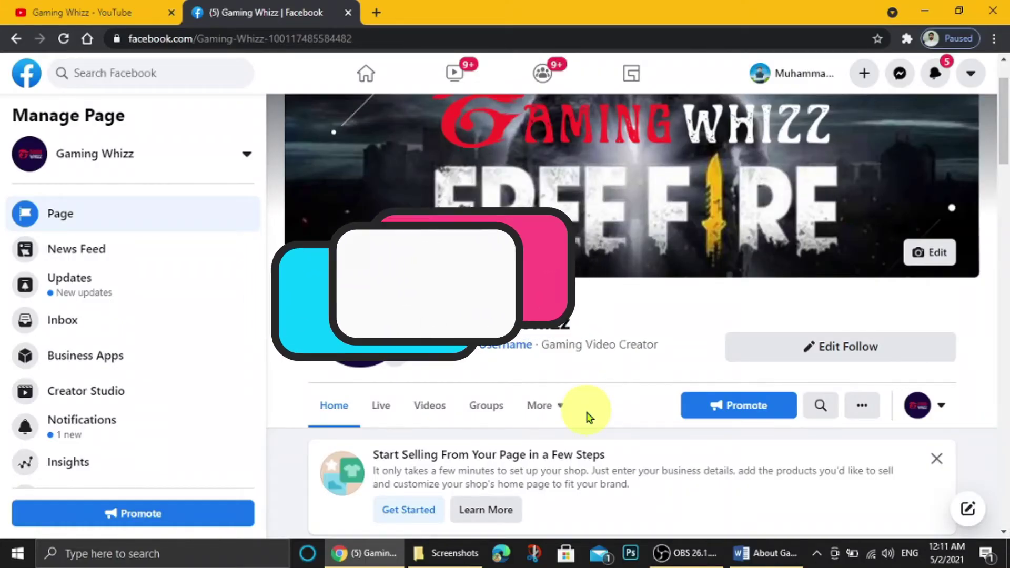
- Start a new post on the Gaming Whizz Page and paste the copied text of the Word document About Gaming Whizz into it
{"action": "scroll", "coordinate": [588, 417], "scroll_direction": "down", "scroll_amount": 1}
{"action": "scroll", "coordinate": [586, 415], "scroll_direction": "down", "scroll_amount": 3}
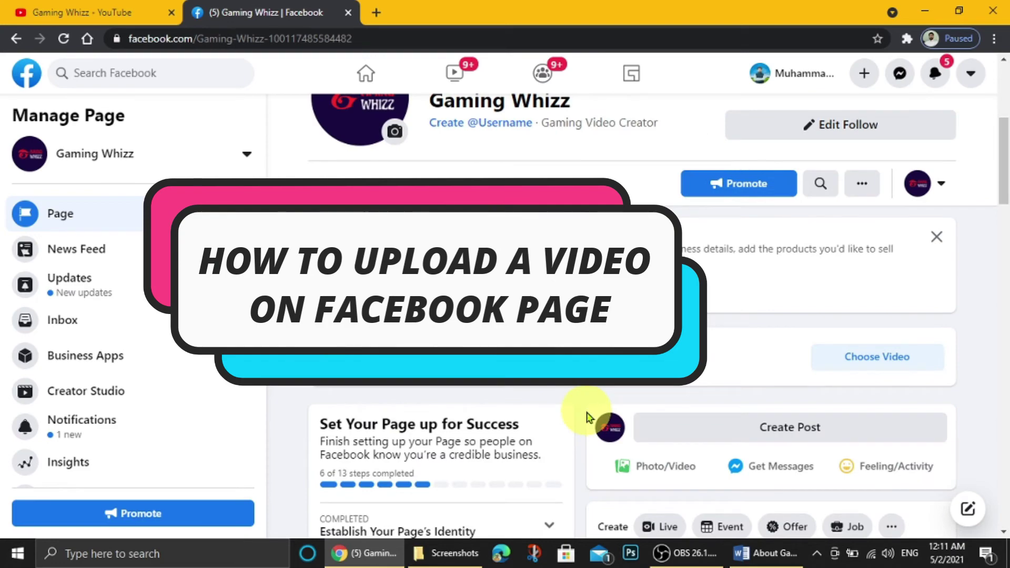
{"action": "scroll", "coordinate": [588, 417], "scroll_direction": "down", "scroll_amount": 1}
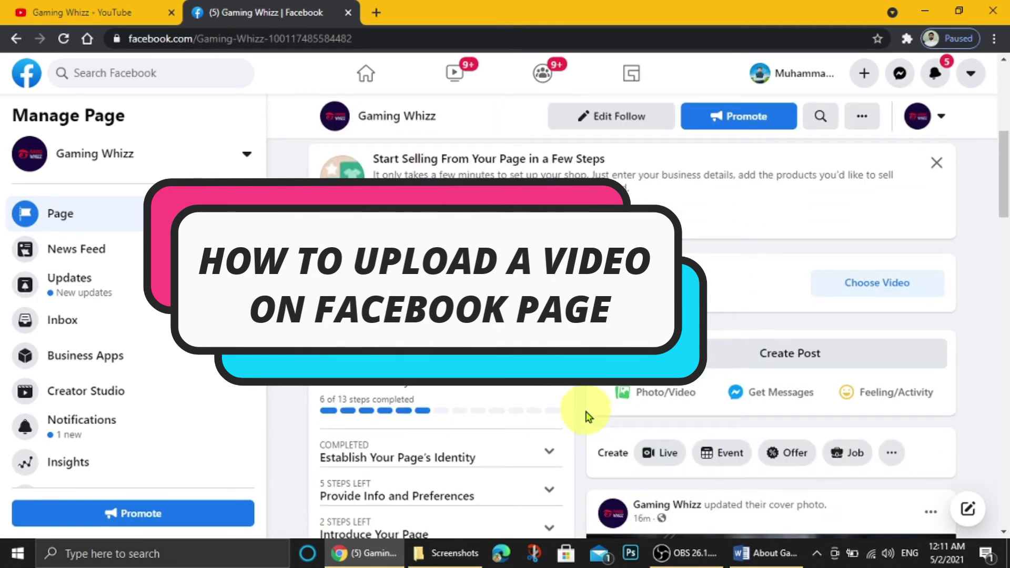
{"action": "scroll", "coordinate": [584, 410], "scroll_direction": "up", "scroll_amount": 4}
{"action": "scroll", "coordinate": [584, 411], "scroll_direction": "down", "scroll_amount": 4}
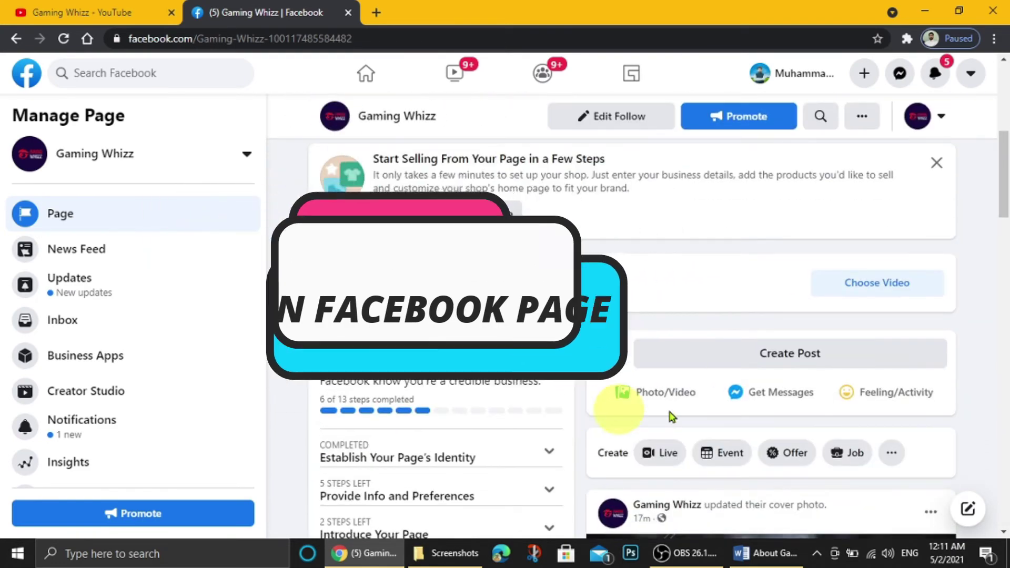
{"action": "left_click", "coordinate": [817, 356]}
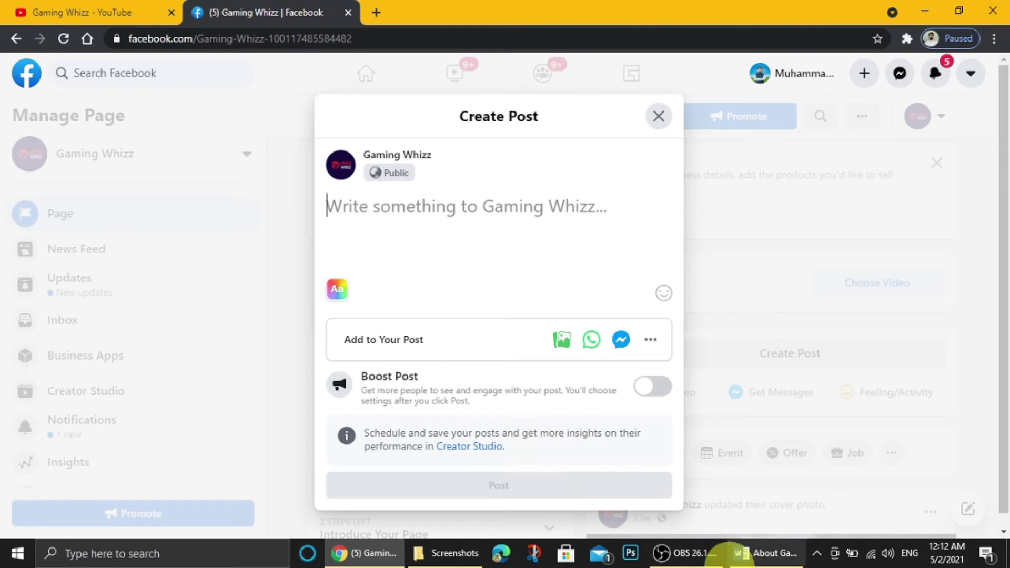
{"action": "left_click", "coordinate": [757, 552]}
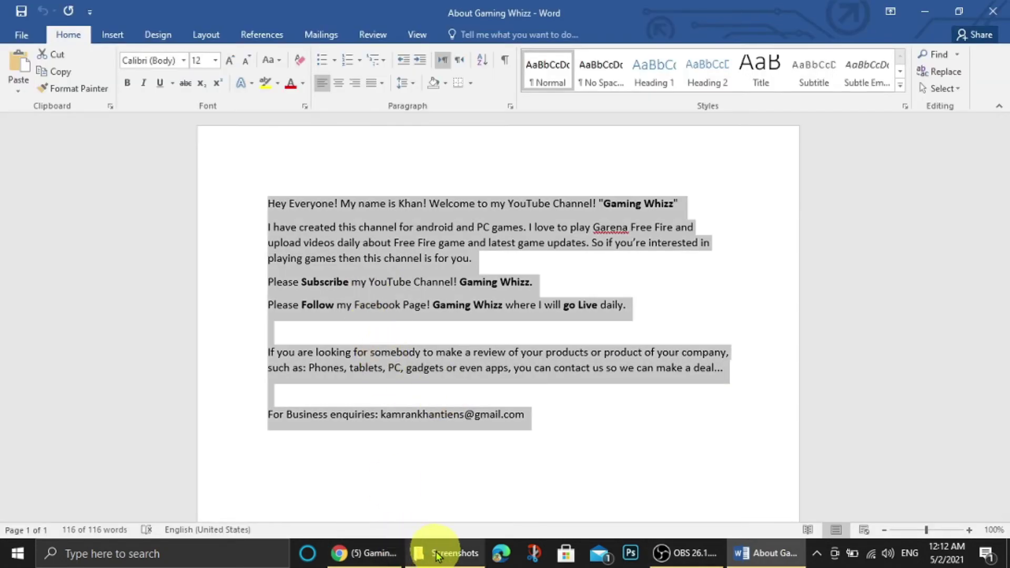
{"action": "left_click", "coordinate": [392, 559]}
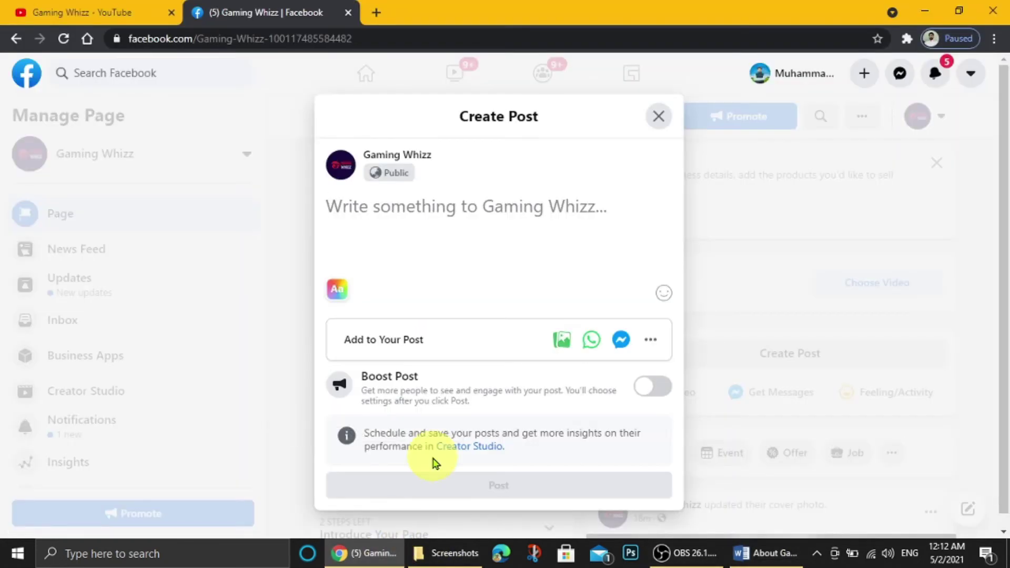
{"action": "key", "text": "ctrl+v"}
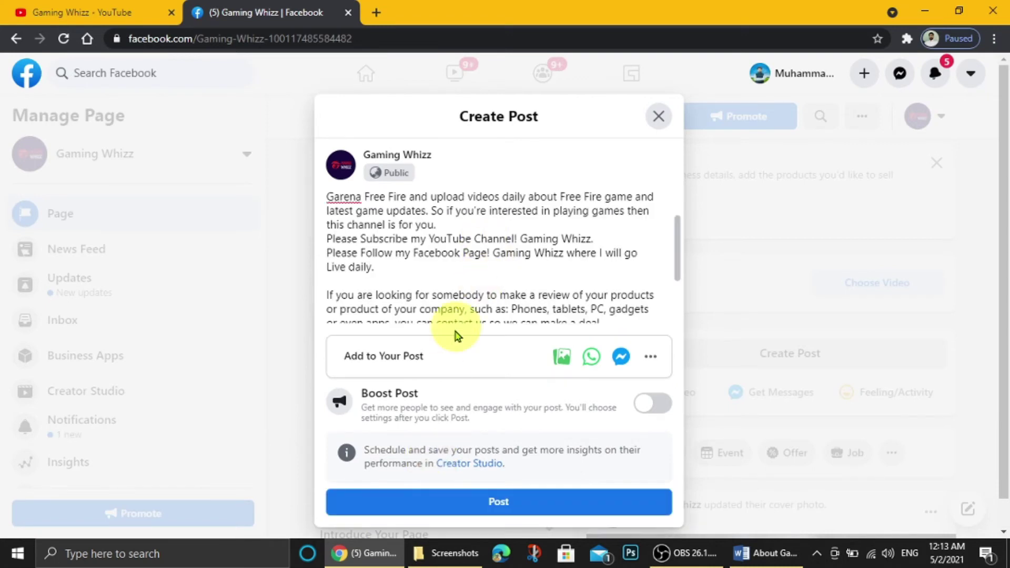
- Attach the video How to Change Background in Photoshop from the Desktop's Screenshots folder to the post
{"action": "left_click", "coordinate": [564, 358]}
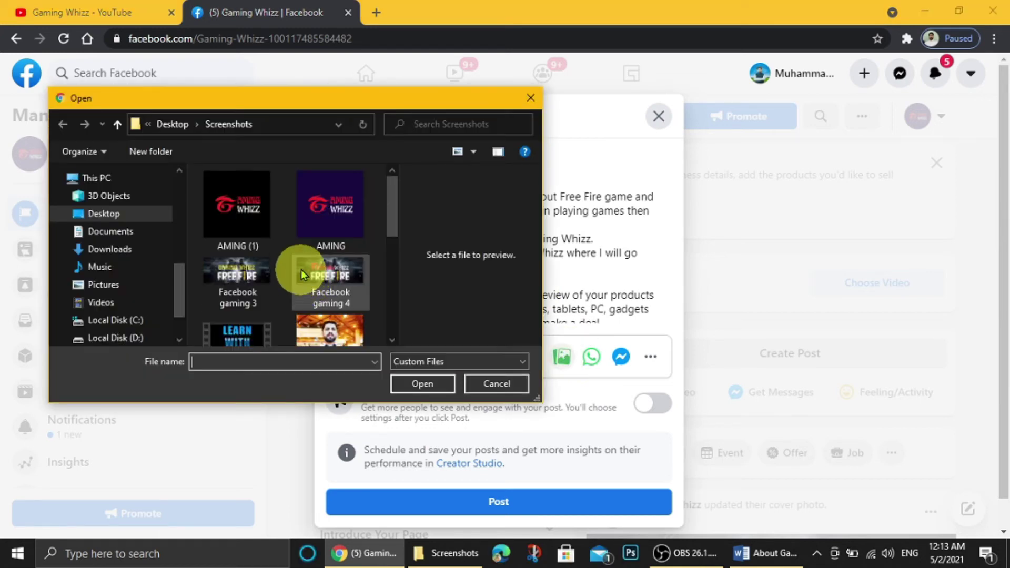
{"action": "left_click_drag", "start_coordinate": [390, 203], "coordinate": [392, 249]}
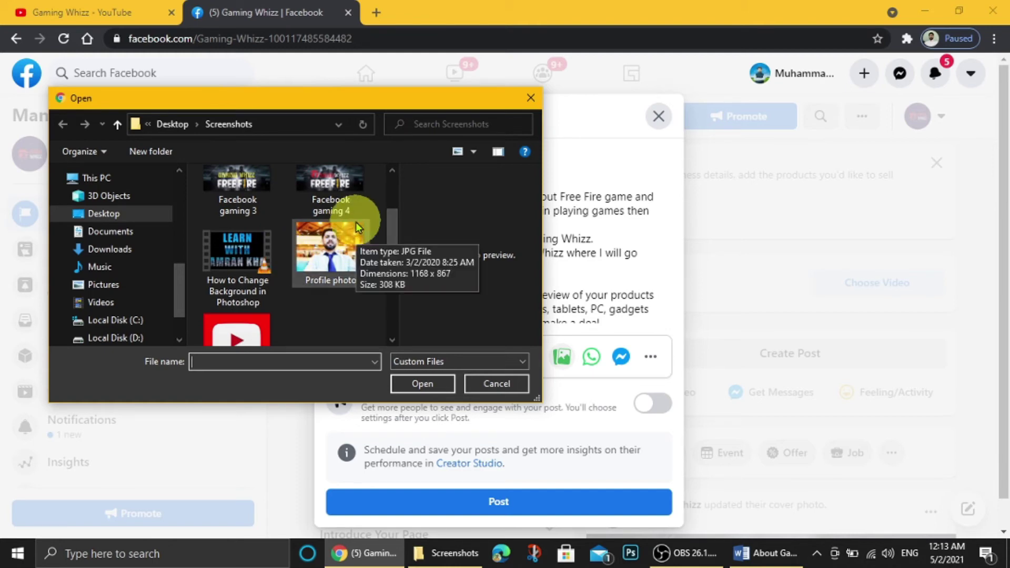
{"action": "left_click", "coordinate": [242, 249]}
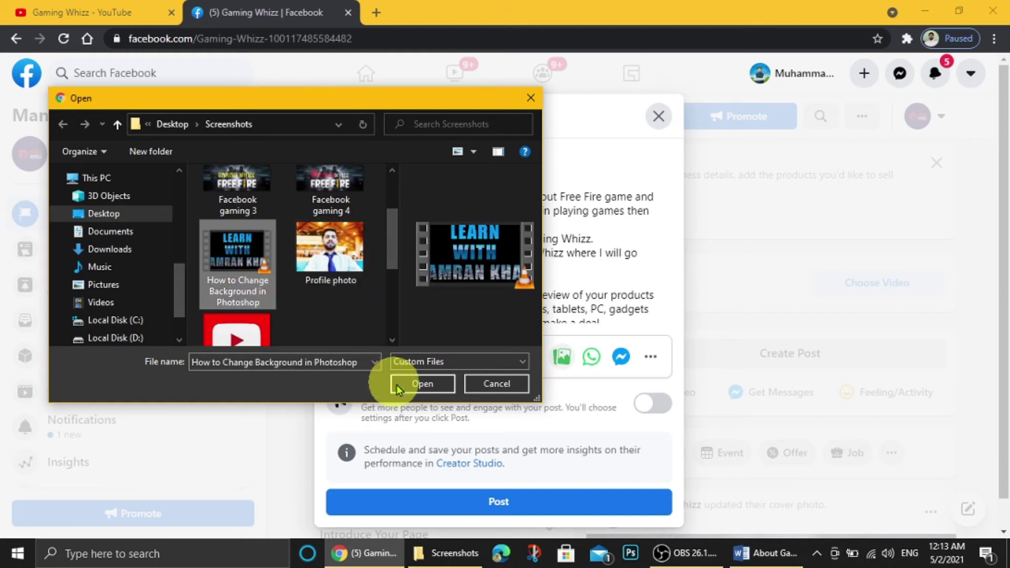
{"action": "left_click", "coordinate": [421, 384]}
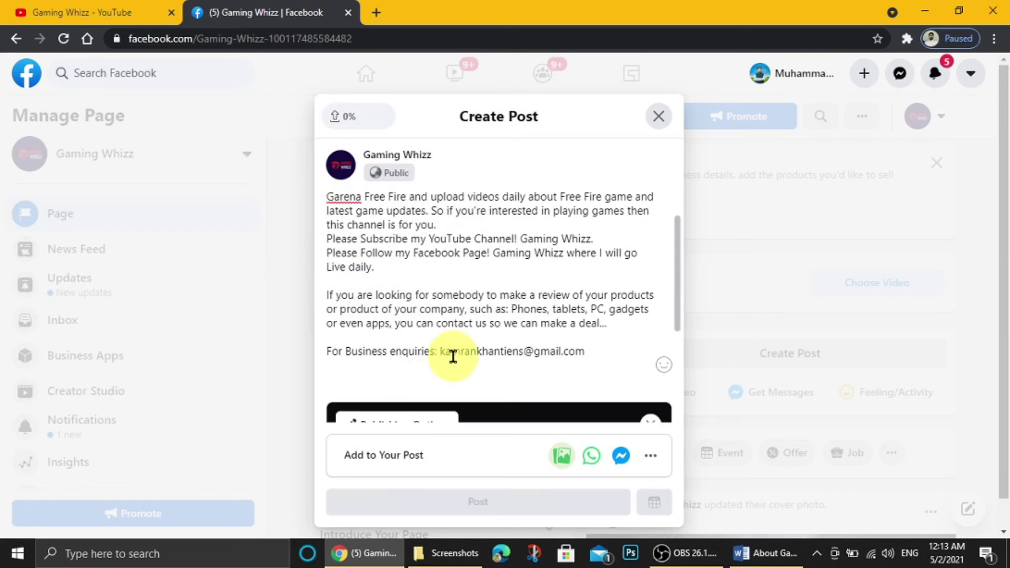
- Open the attached video's publishing options and set the video title to "Garena Free Fire"
{"action": "scroll", "coordinate": [469, 338], "scroll_direction": "up", "scroll_amount": 1}
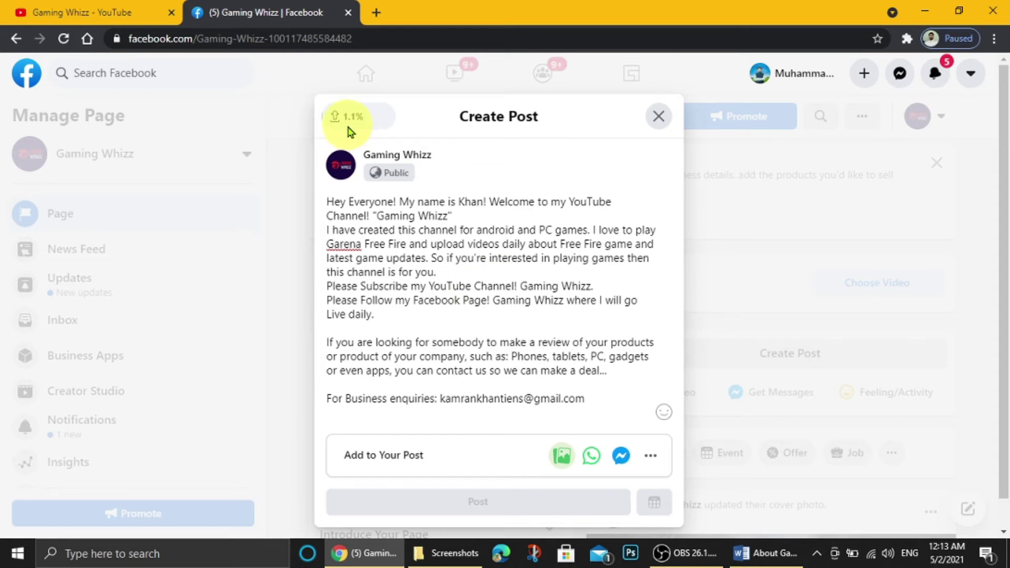
{"action": "scroll", "coordinate": [453, 250], "scroll_direction": "down", "scroll_amount": 5}
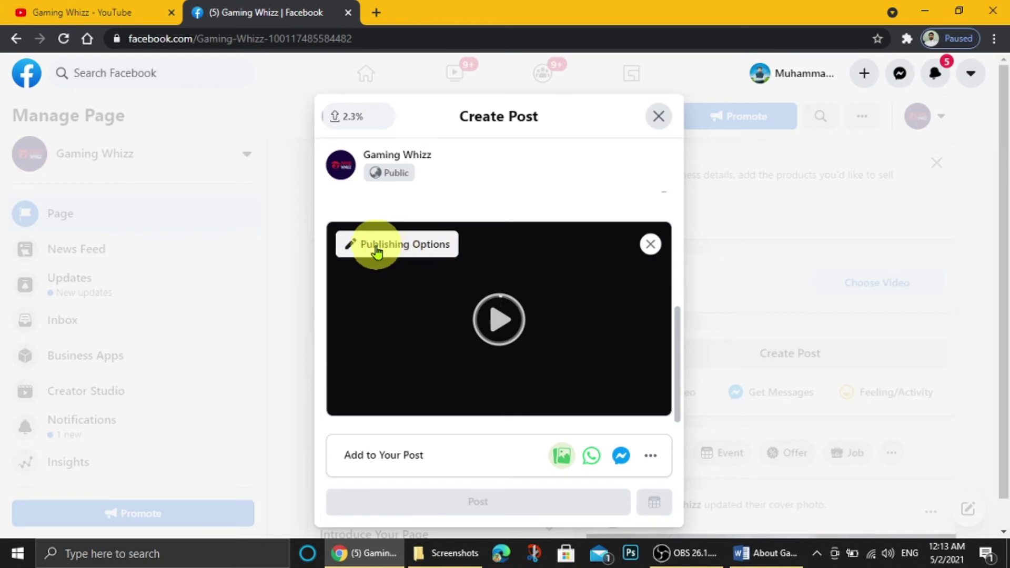
{"action": "left_click", "coordinate": [406, 244]}
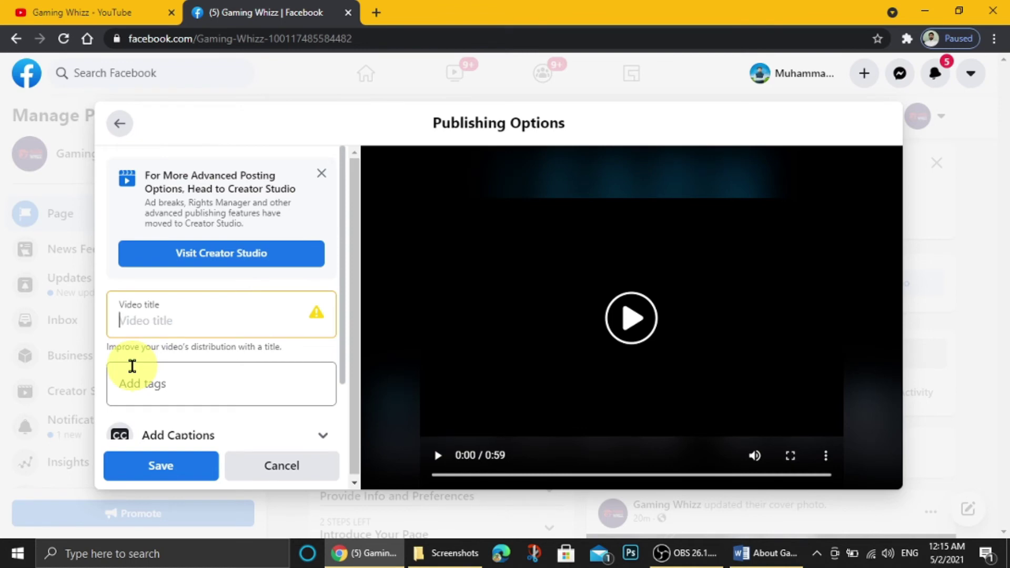
{"action": "type", "text": "Garena Free Fire"}
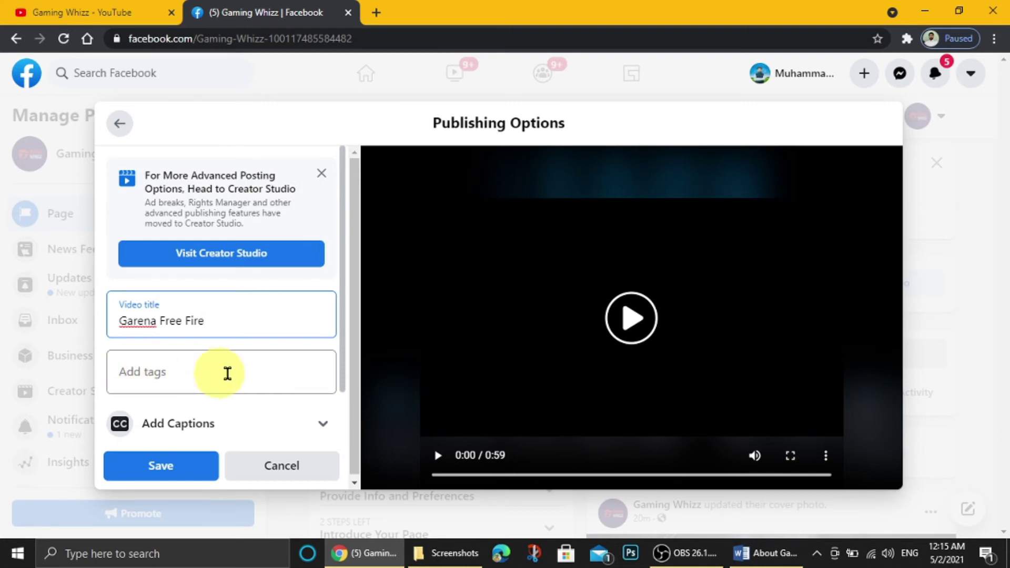
- Add the tags "Garena Free Fire", "Free Fire" and "gaming" to the video
{"action": "left_click", "coordinate": [119, 372]}
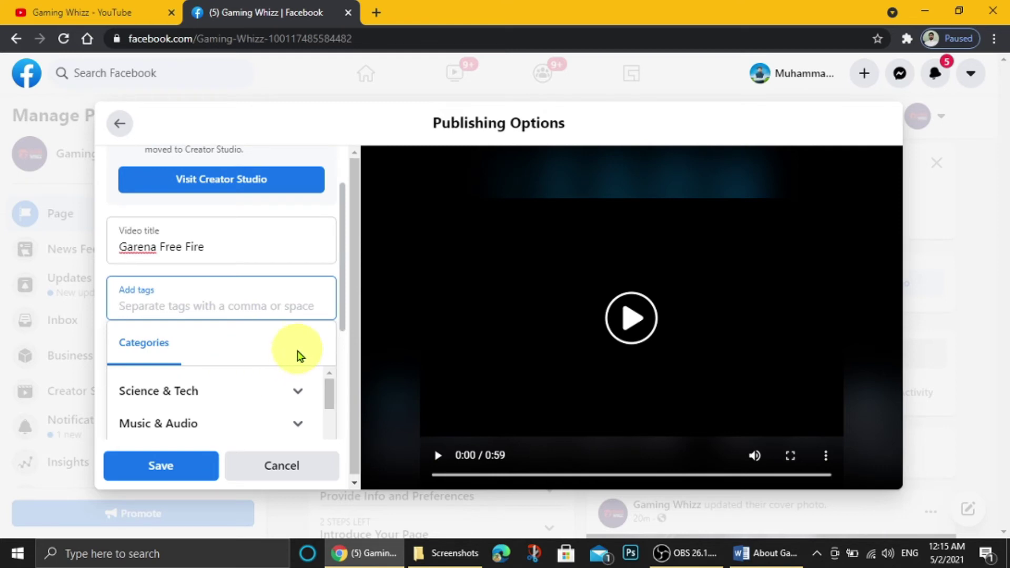
{"action": "scroll", "coordinate": [210, 294], "scroll_direction": "down", "scroll_amount": 1}
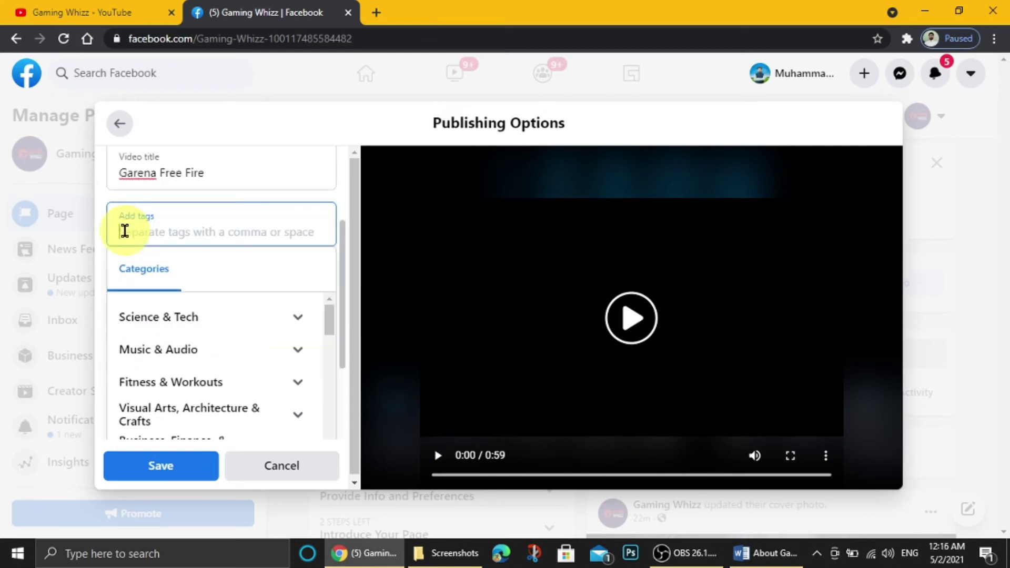
{"action": "type", "text": "Garena Free Fire"}
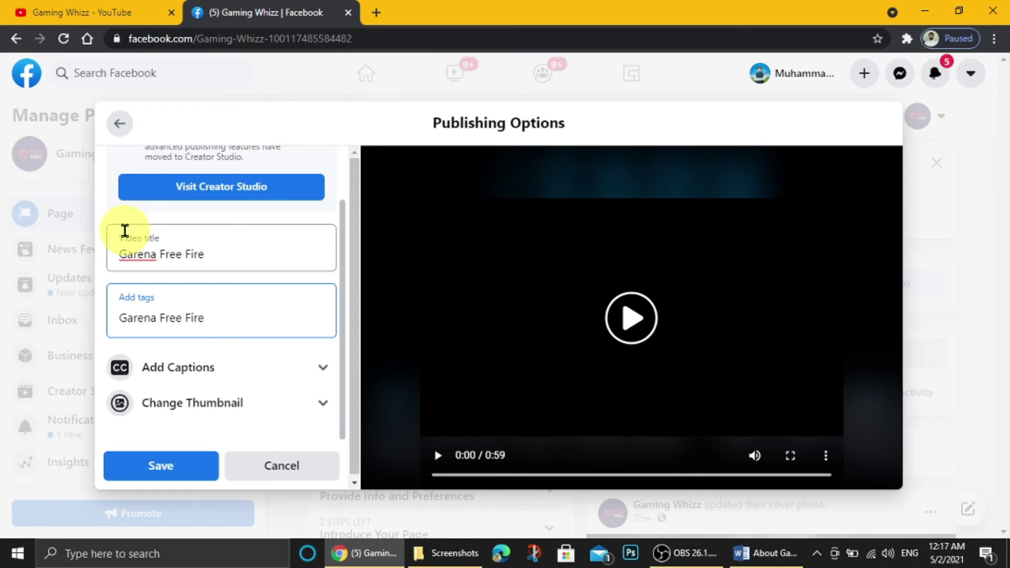
{"action": "key", "text": "Return"}
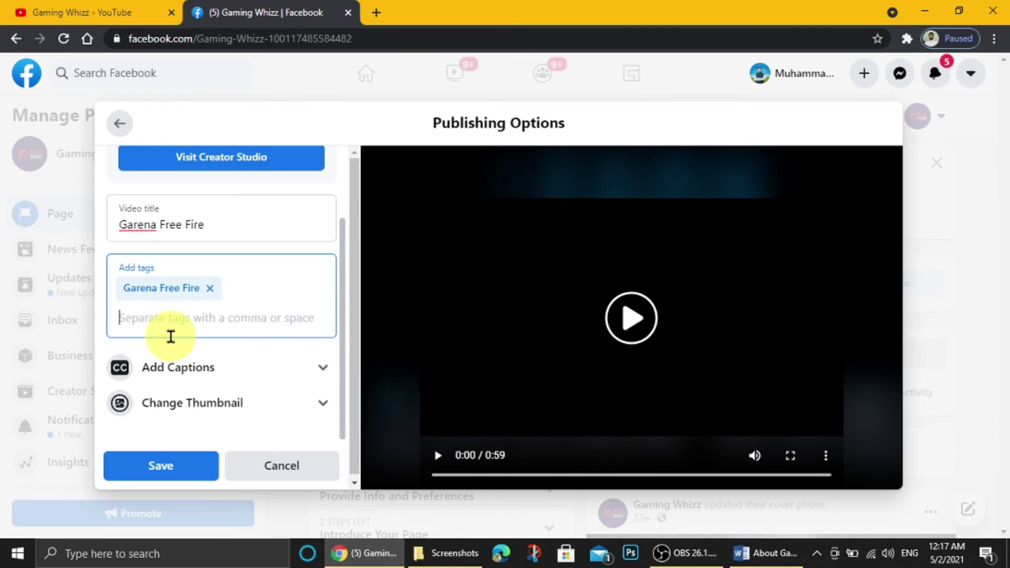
{"action": "type", "text": "Free"}
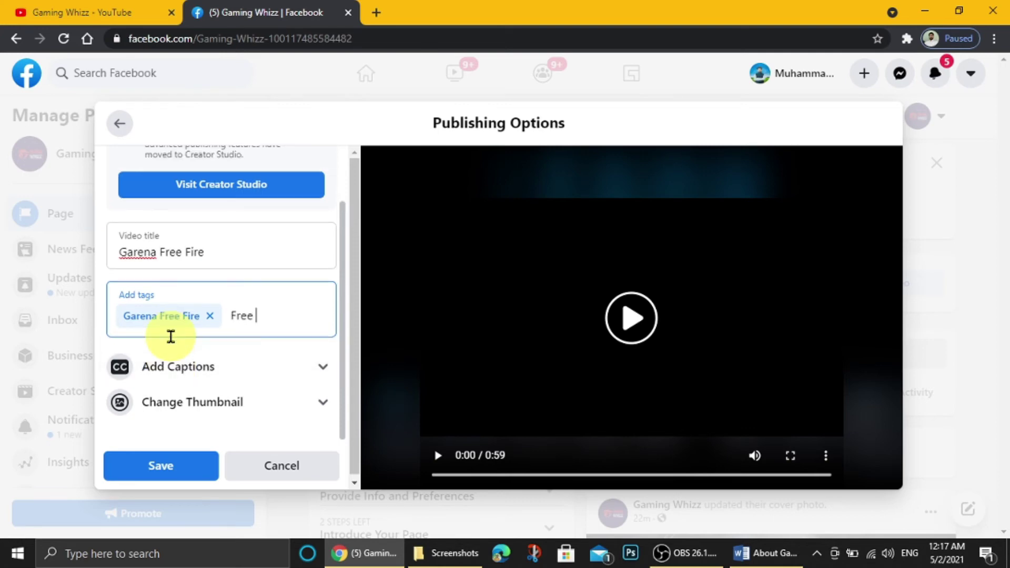
{"action": "type", "text": " Fire"}
{"action": "key", "text": "Return"}
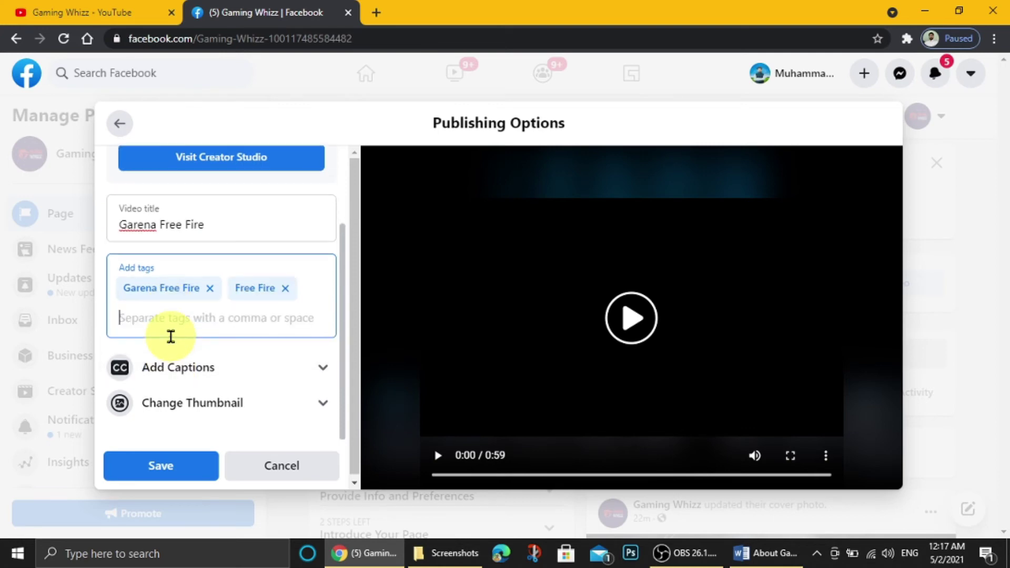
{"action": "type", "text": "gaming"}
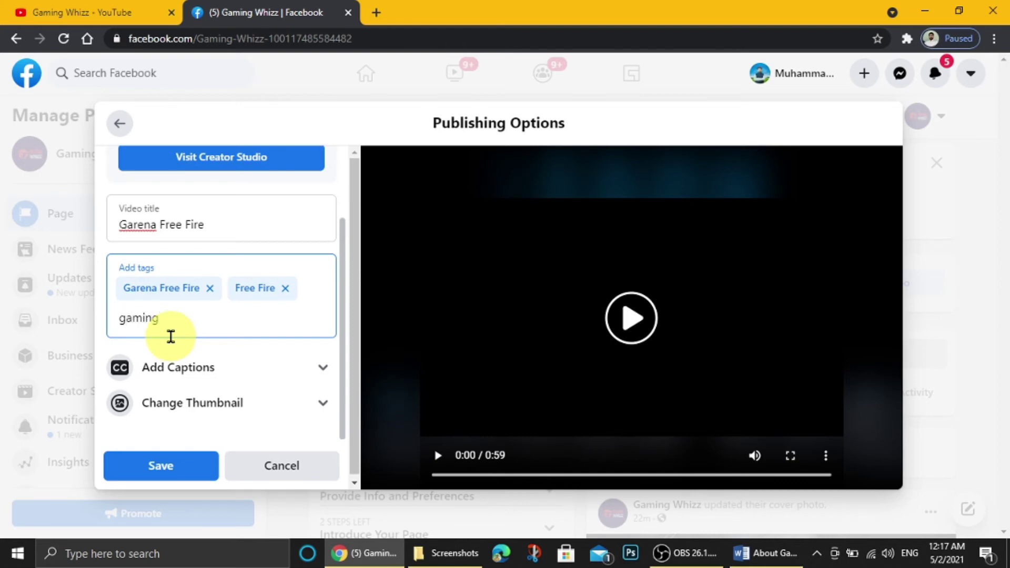
{"action": "key", "text": "Return"}
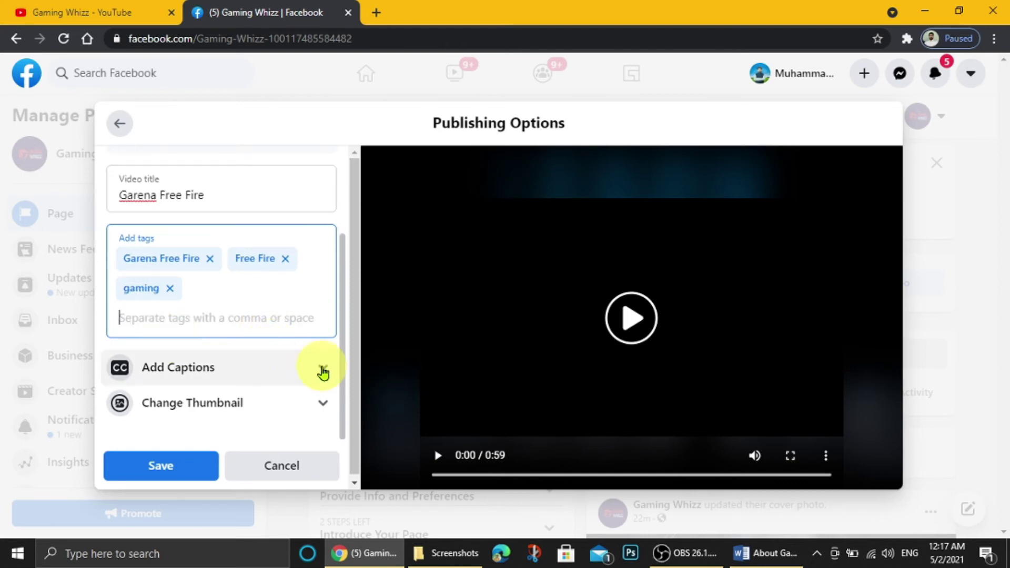
{"action": "left_click", "coordinate": [323, 371]}
{"action": "left_click", "coordinate": [316, 221]}
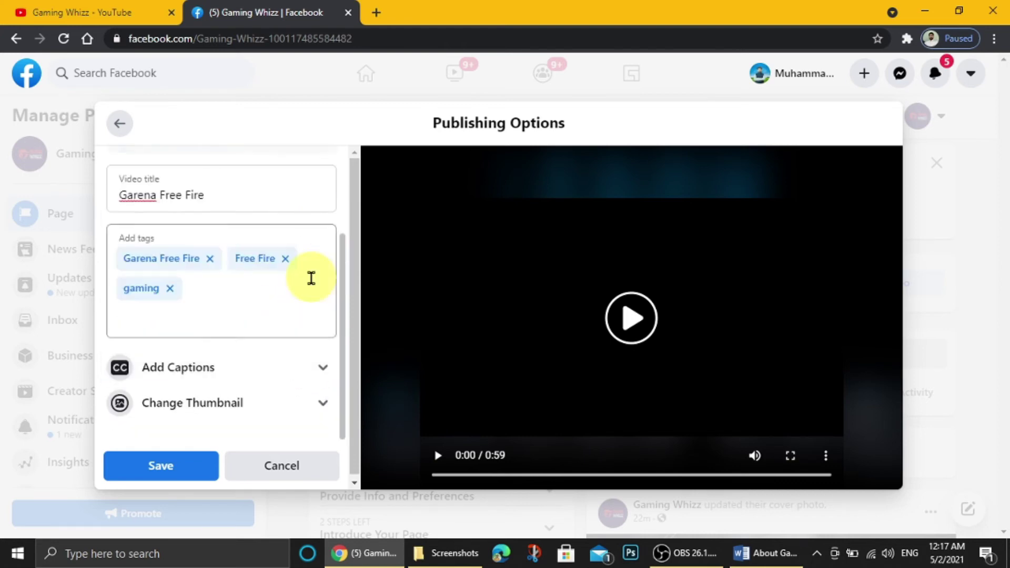
- Upload the image Facebook gaming 4 from the Screenshots folder as the video's custom thumbnail
{"action": "left_click", "coordinate": [324, 404]}
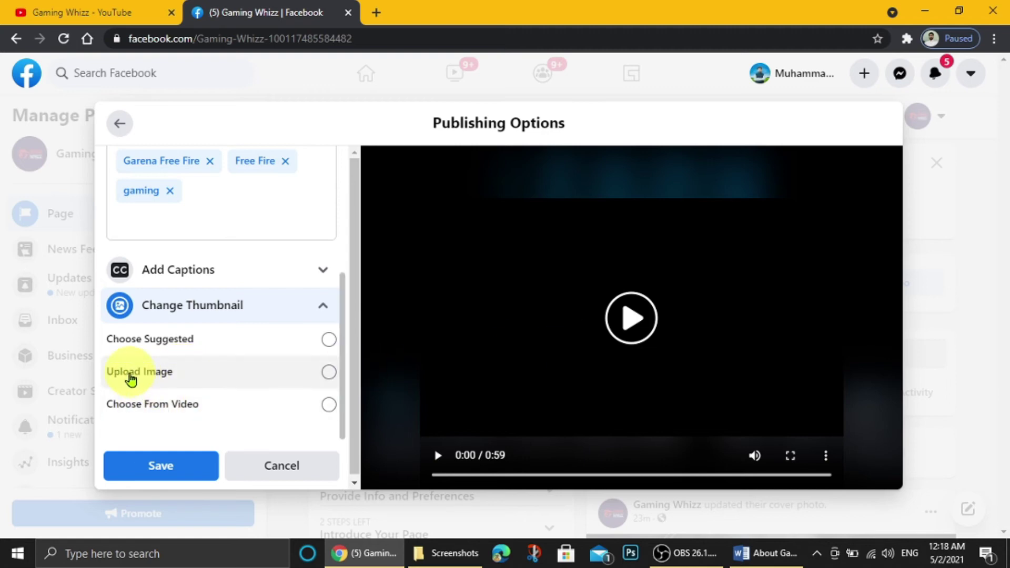
{"action": "left_click", "coordinate": [330, 374]}
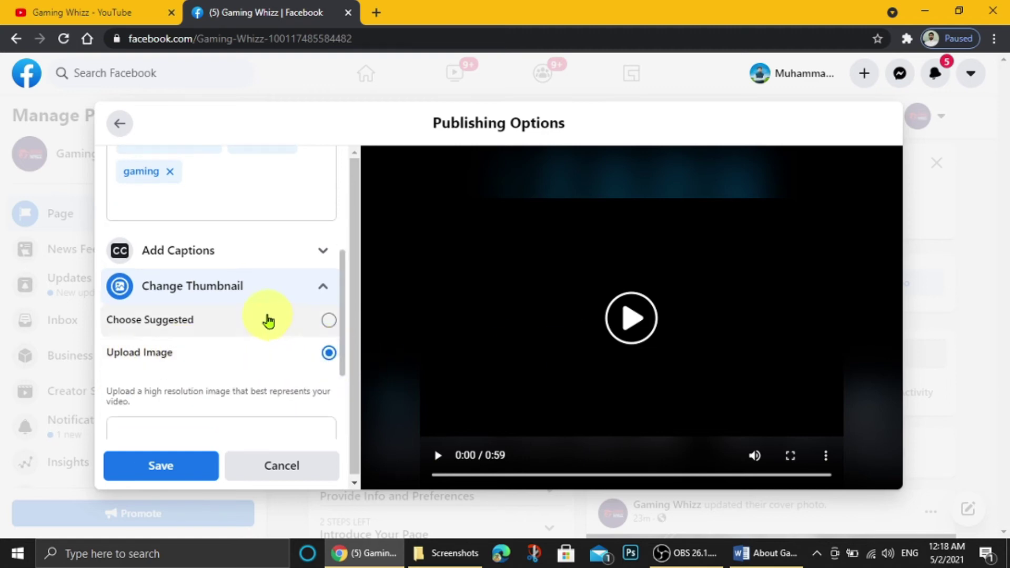
{"action": "scroll", "coordinate": [264, 320], "scroll_direction": "down", "scroll_amount": 3}
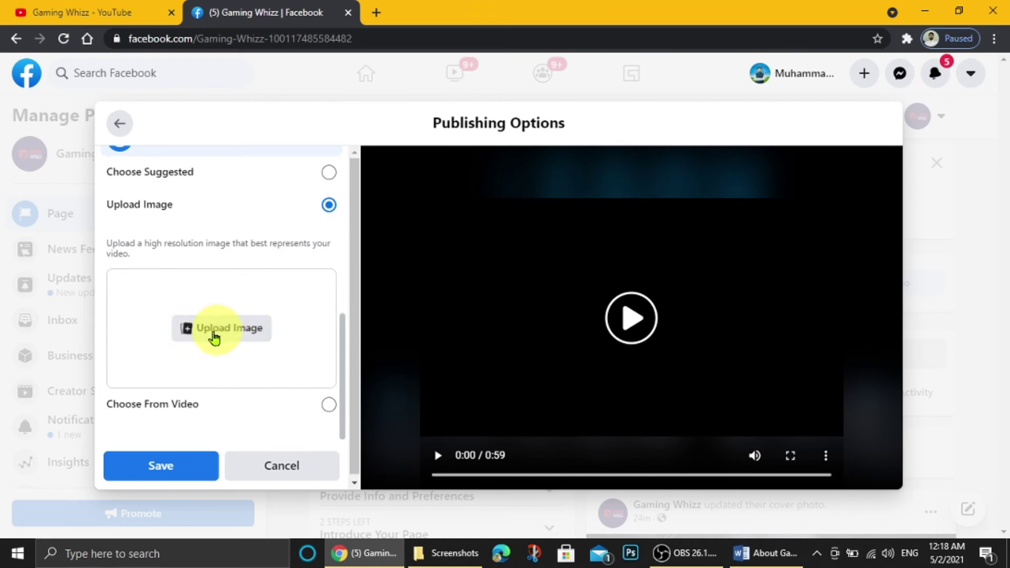
{"action": "left_click", "coordinate": [224, 331]}
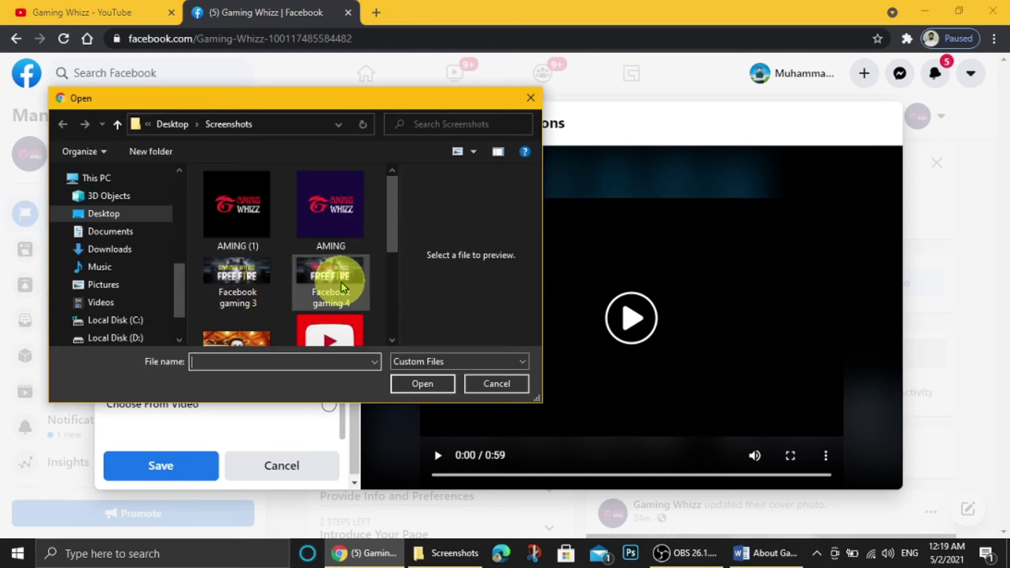
{"action": "left_click", "coordinate": [333, 276]}
{"action": "key", "text": "Up"}
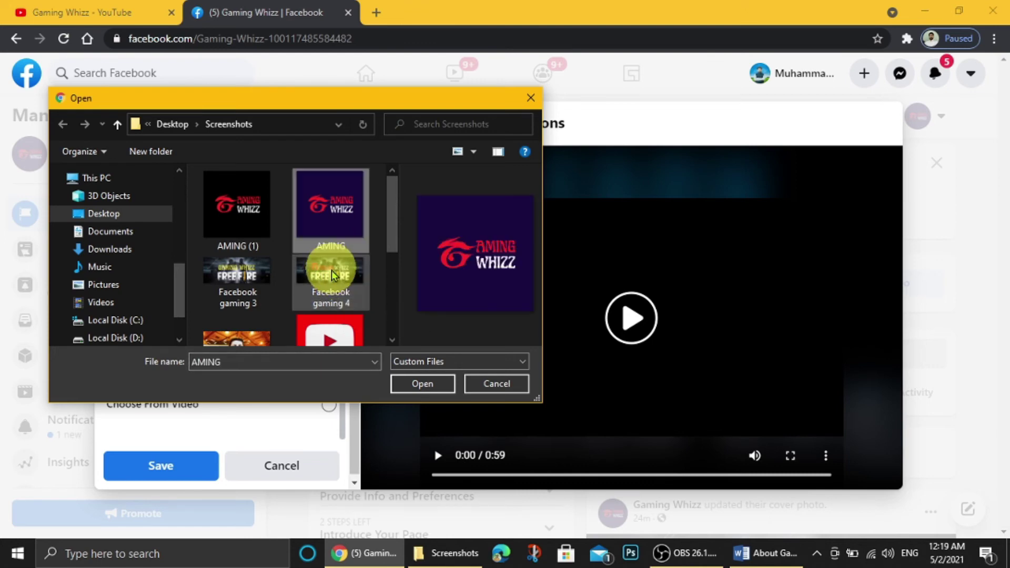
{"action": "key", "text": "Down"}
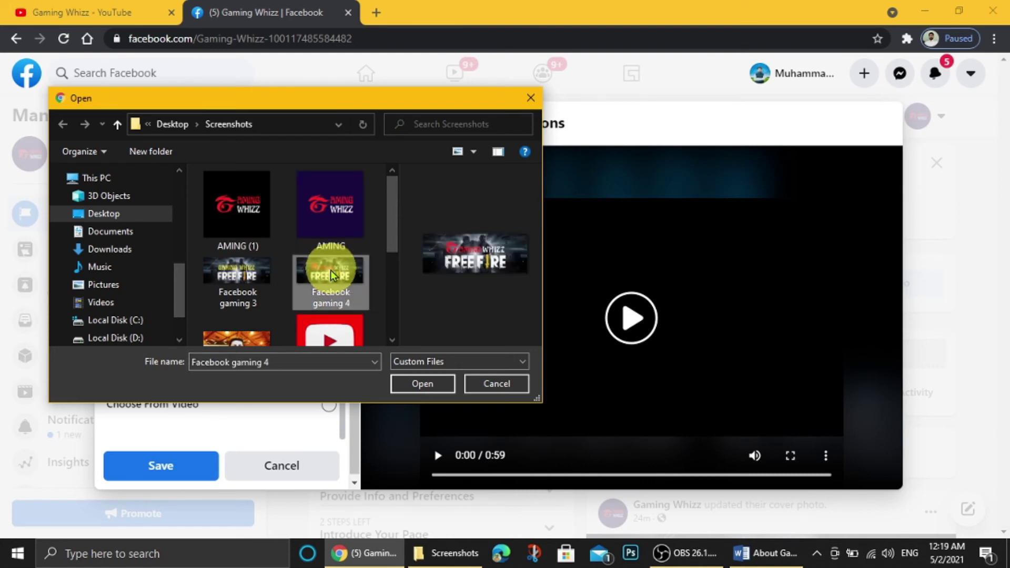
{"action": "left_click", "coordinate": [423, 383]}
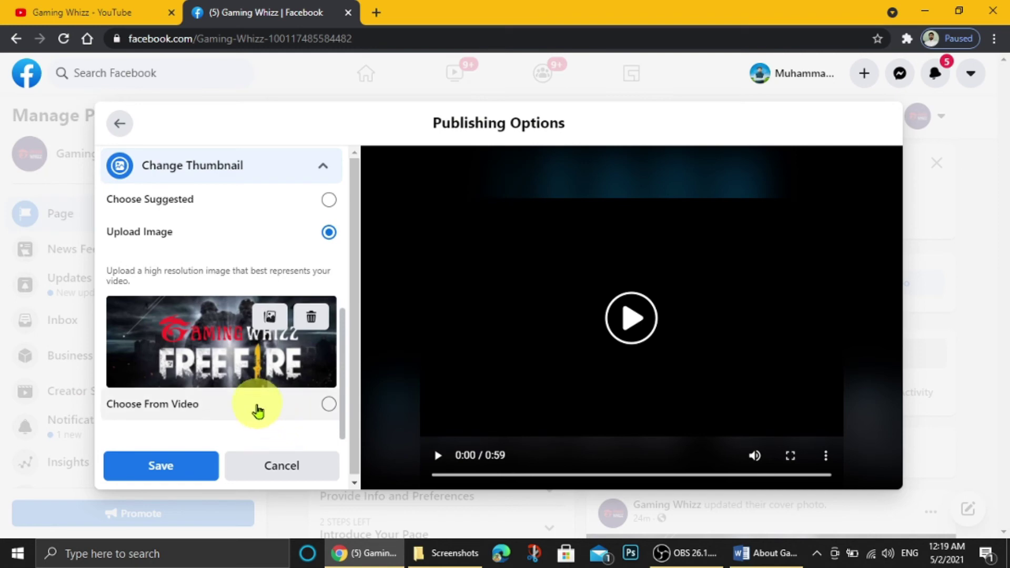
- Save the video's publishing options and publish the post without adding a Send Message button
{"action": "left_click", "coordinate": [153, 469]}
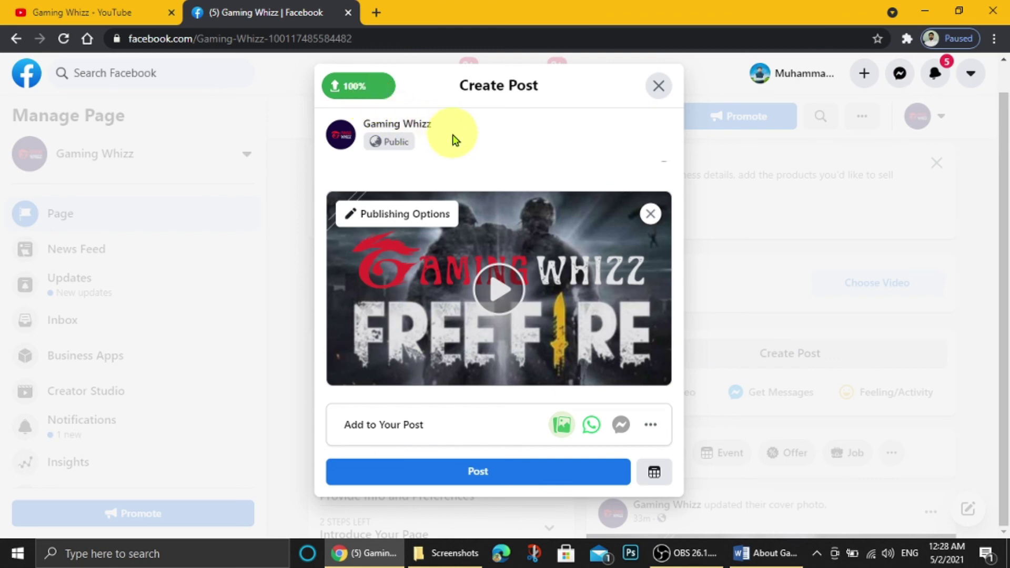
{"action": "left_click", "coordinate": [481, 477]}
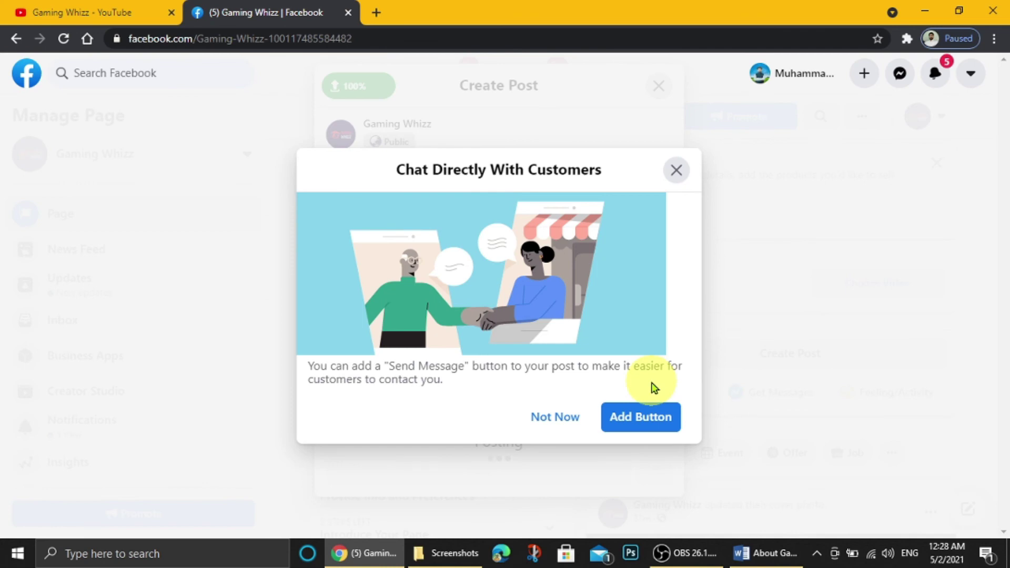
{"action": "left_click", "coordinate": [557, 418]}
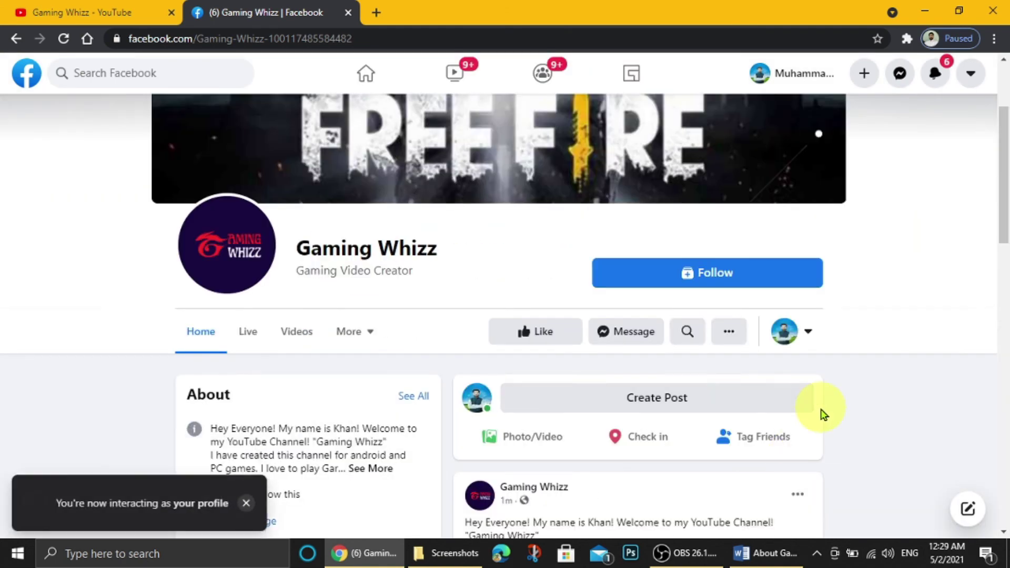
- Review the published video post and its description on the Gaming Whizz Page
{"action": "scroll", "coordinate": [828, 411], "scroll_direction": "down", "scroll_amount": 5}
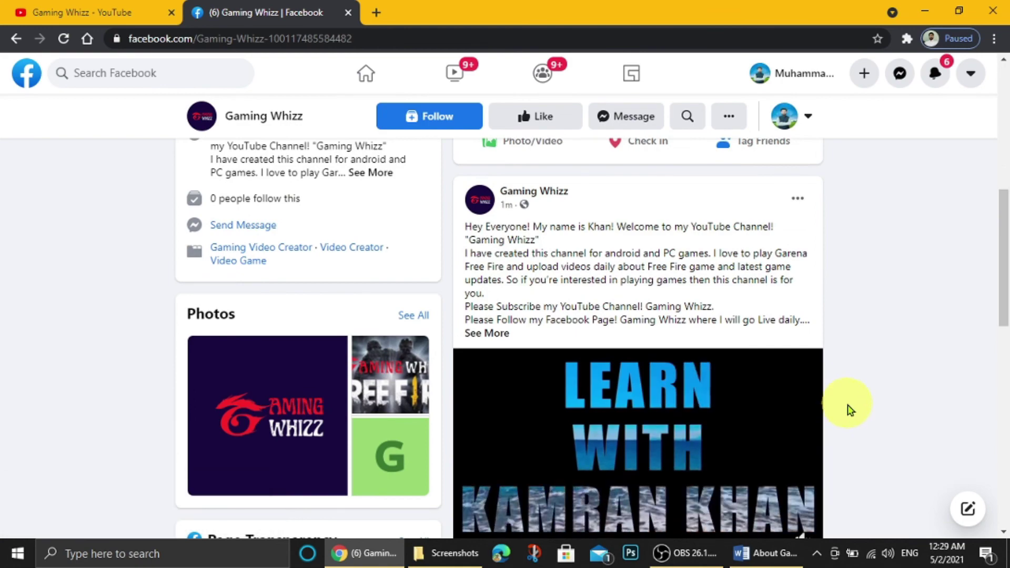
{"action": "scroll", "coordinate": [850, 411], "scroll_direction": "down", "scroll_amount": 3}
{"action": "scroll", "coordinate": [850, 410], "scroll_direction": "up", "scroll_amount": 6}
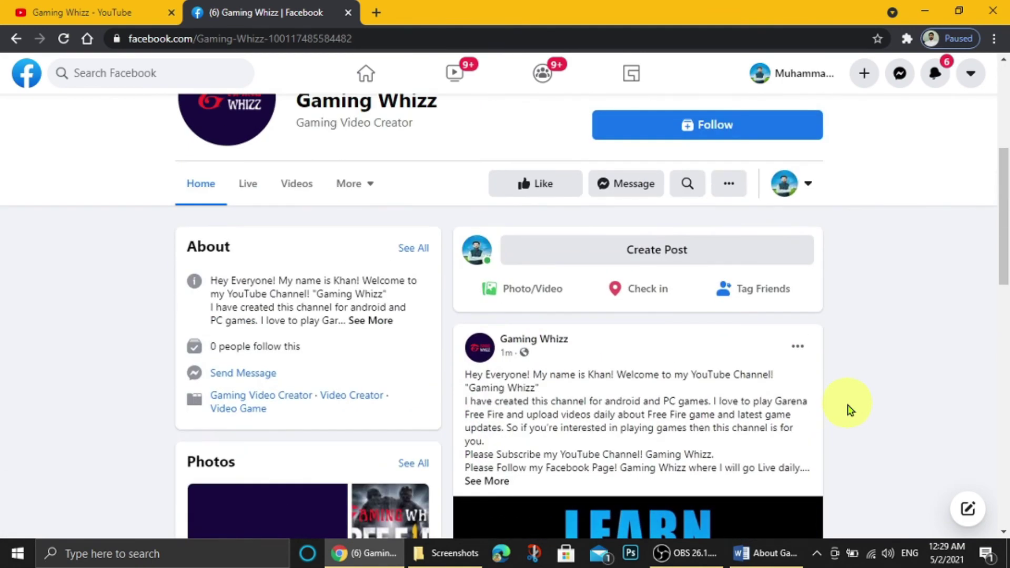
{"action": "scroll", "coordinate": [850, 410], "scroll_direction": "up", "scroll_amount": 3}
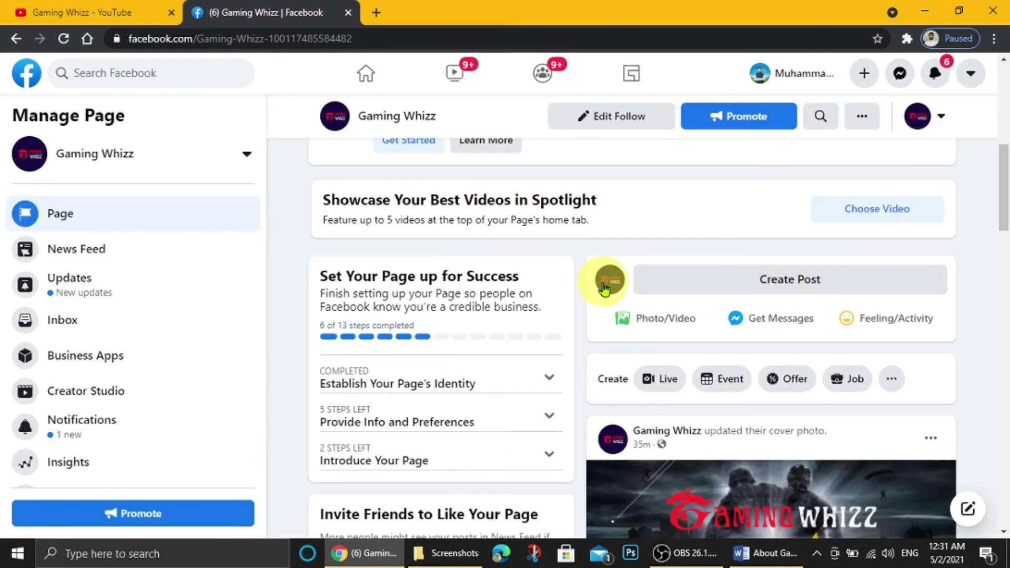
- Open the live video setup for the Gaming Whizz Page and return to the Page's header
{"action": "mouse_move", "coordinate": [606, 289]}
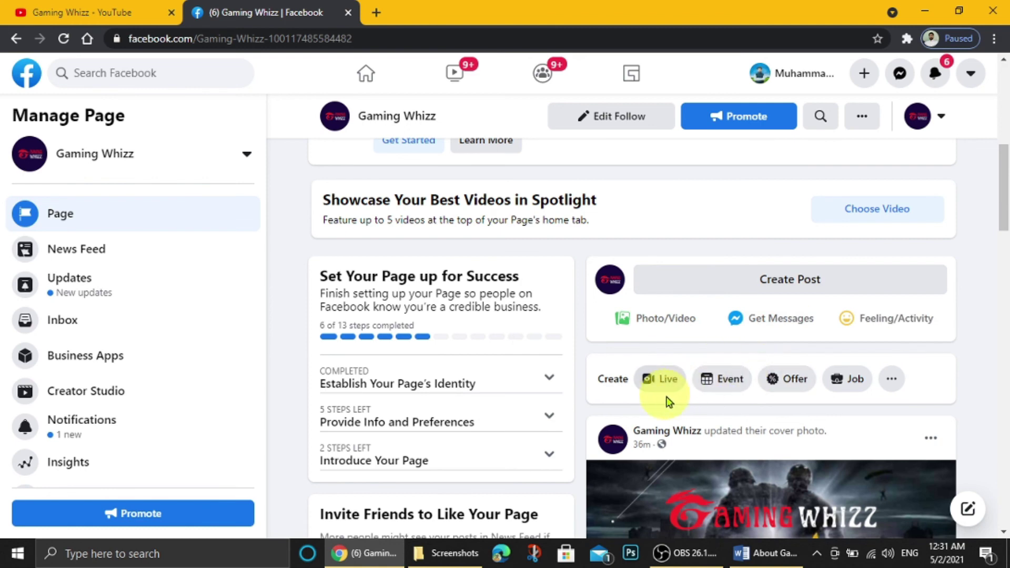
{"action": "scroll", "coordinate": [664, 453], "scroll_direction": "up", "scroll_amount": 1}
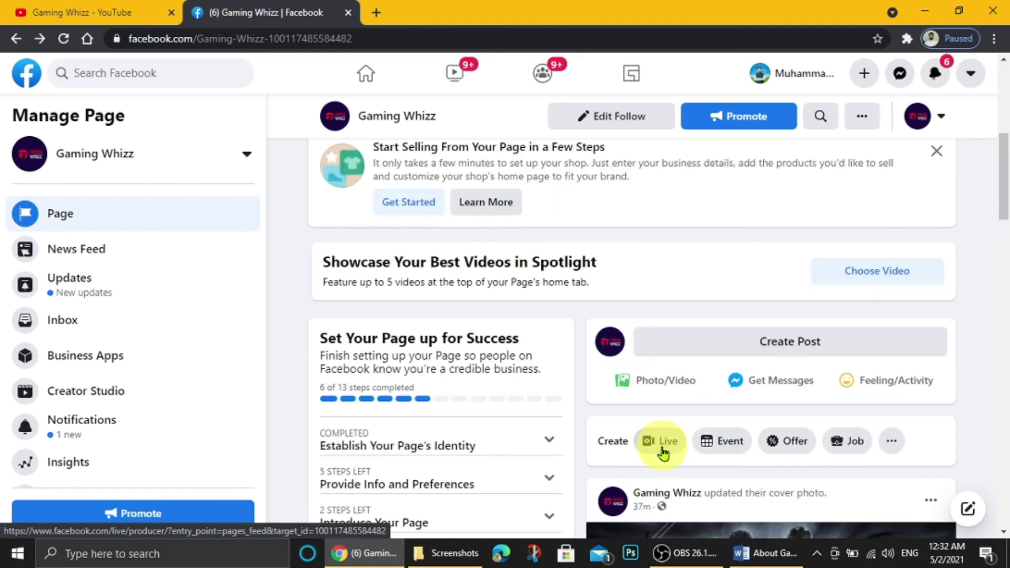
{"action": "left_click", "coordinate": [663, 441]}
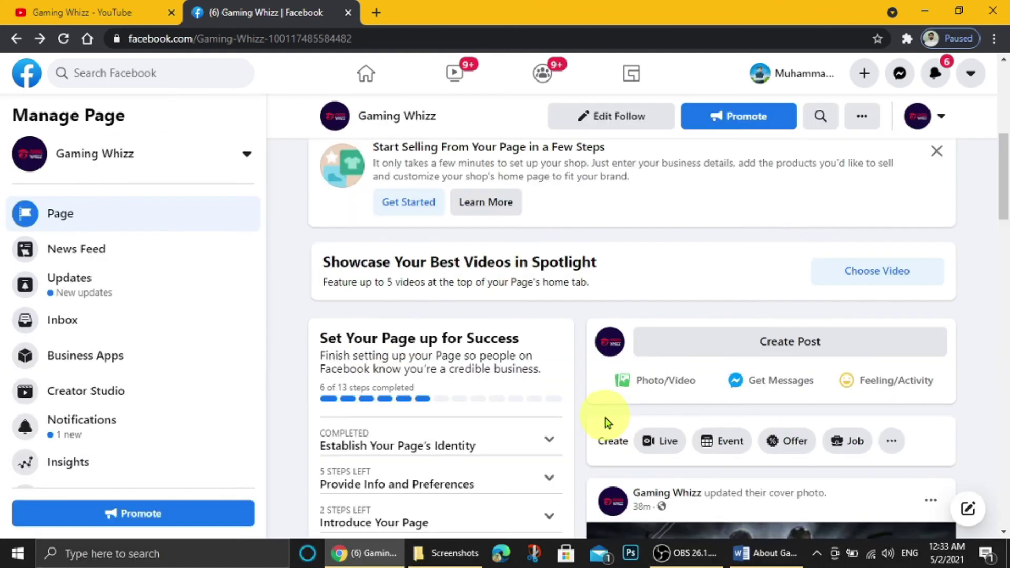
{"action": "scroll", "coordinate": [607, 421], "scroll_direction": "up", "scroll_amount": 7}
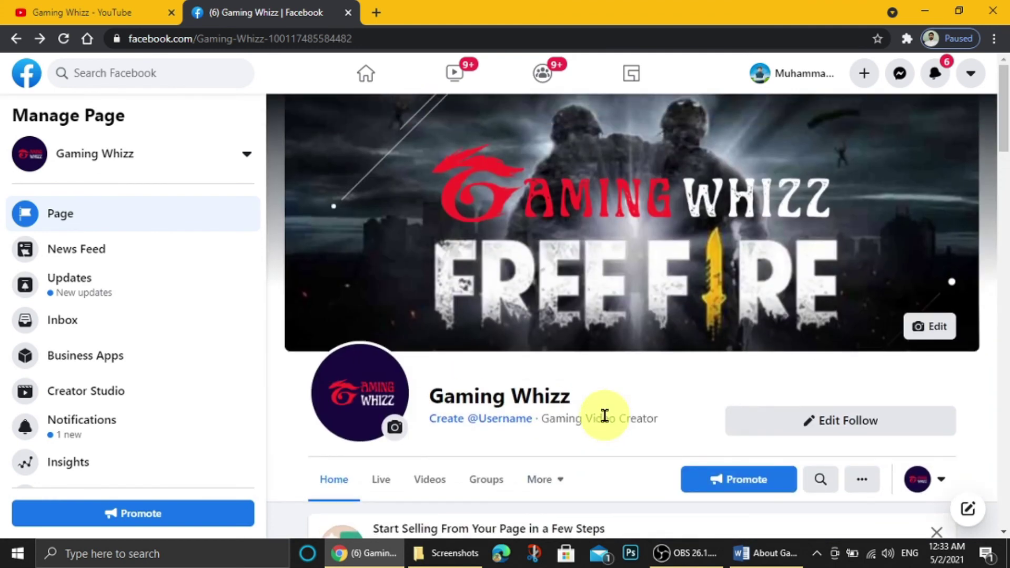